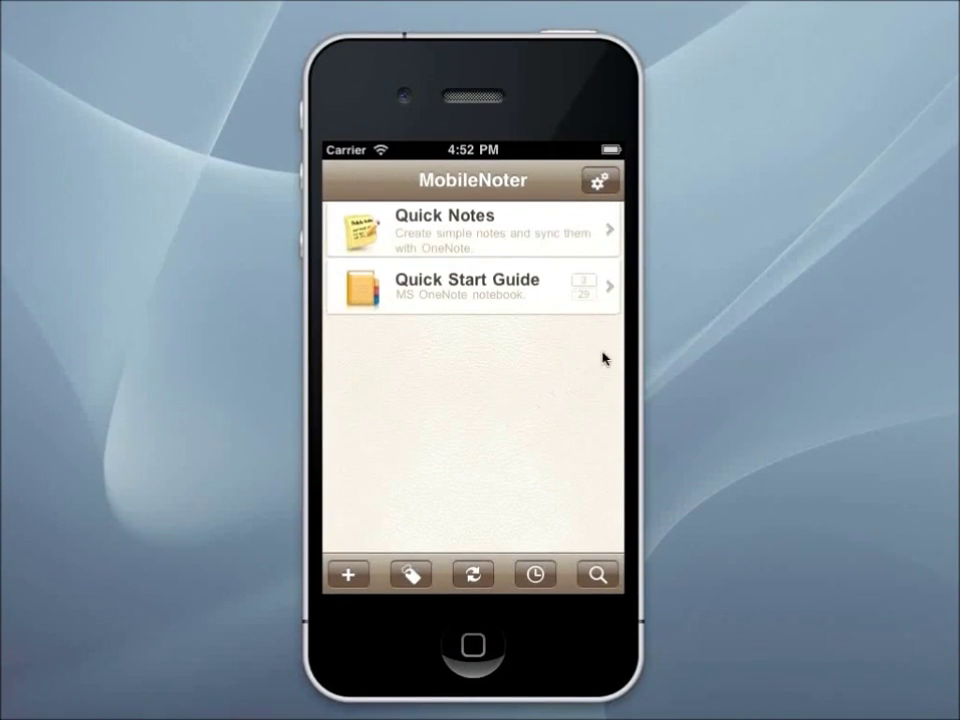
Open the Quick Start Guide notebook, then collapse and re-expand its sections to list the pages
click(612, 290)
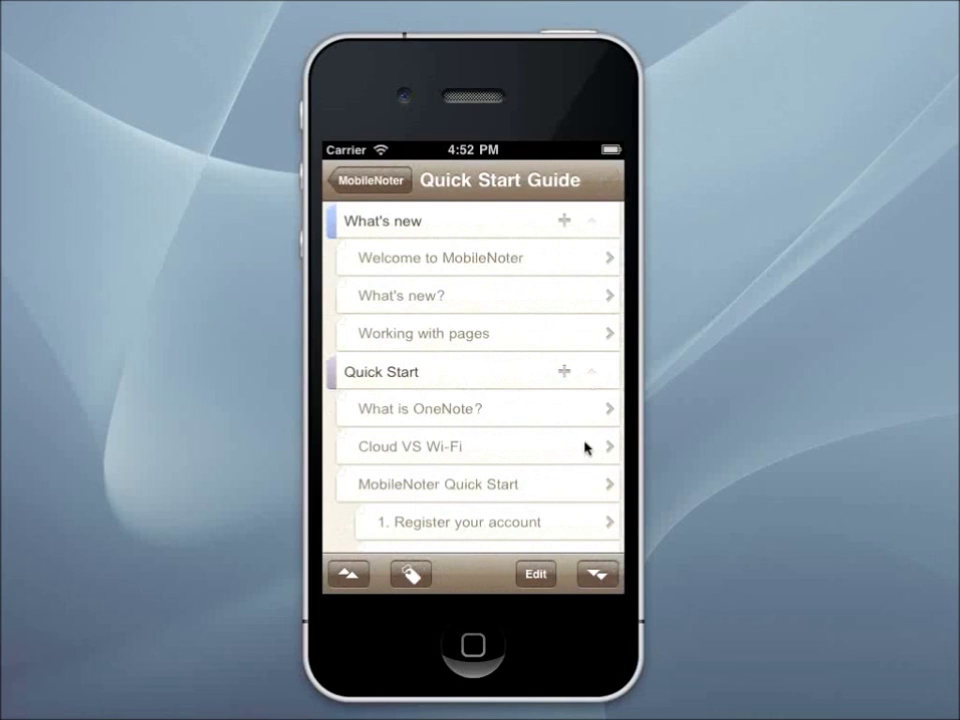
drag(579, 484, 538, 484)
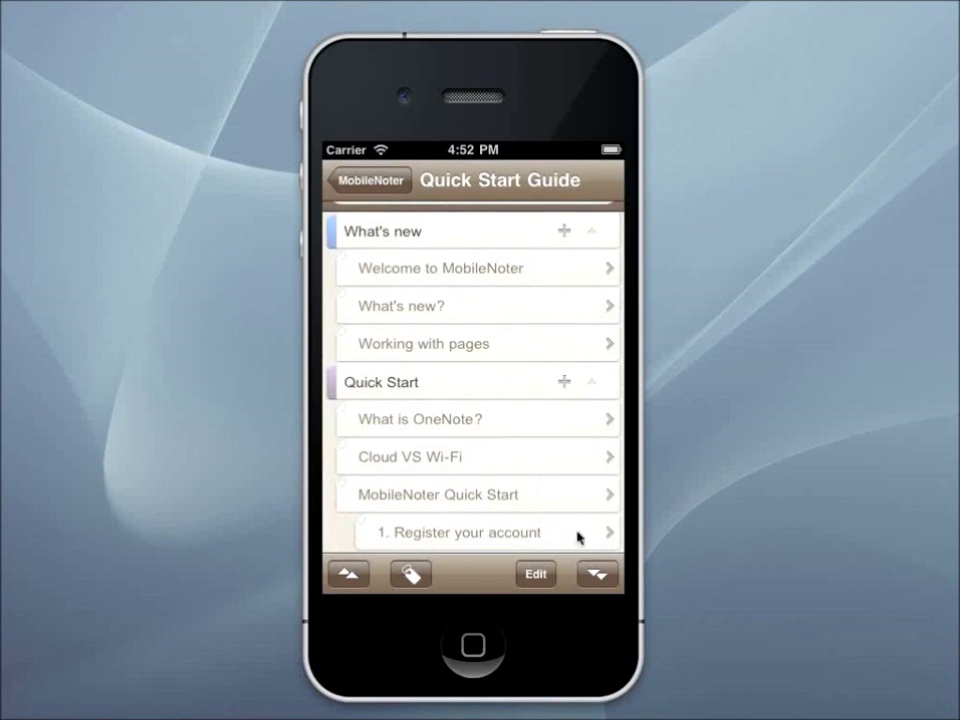
click(345, 576)
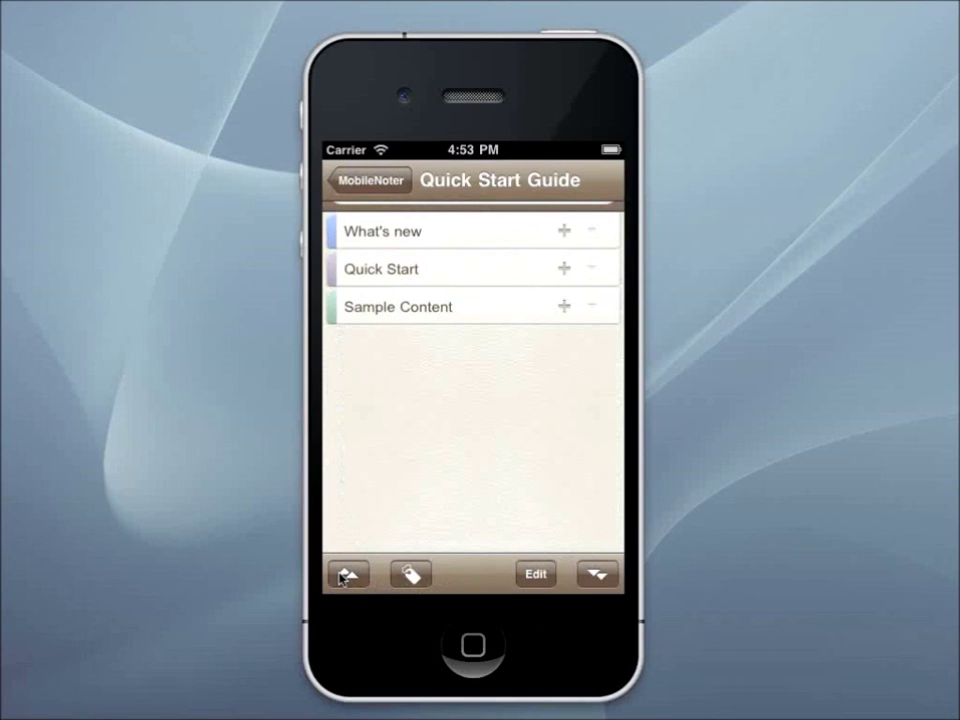
click(592, 575)
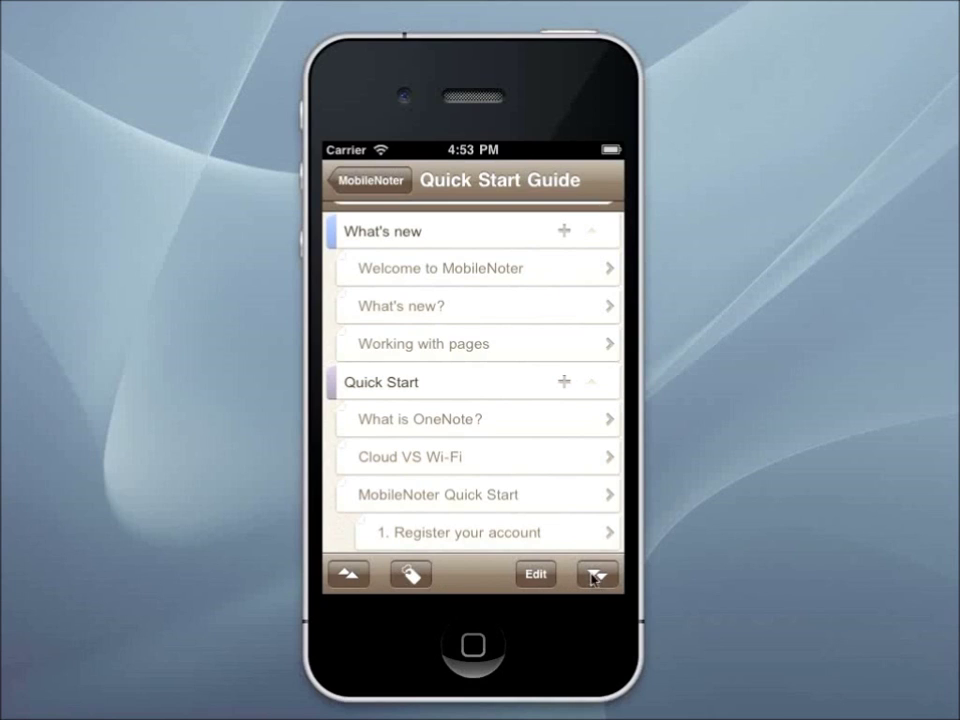
Open Welcome to MobileNoter, page forward through What's new? and Working with pages, then return to the list
click(610, 268)
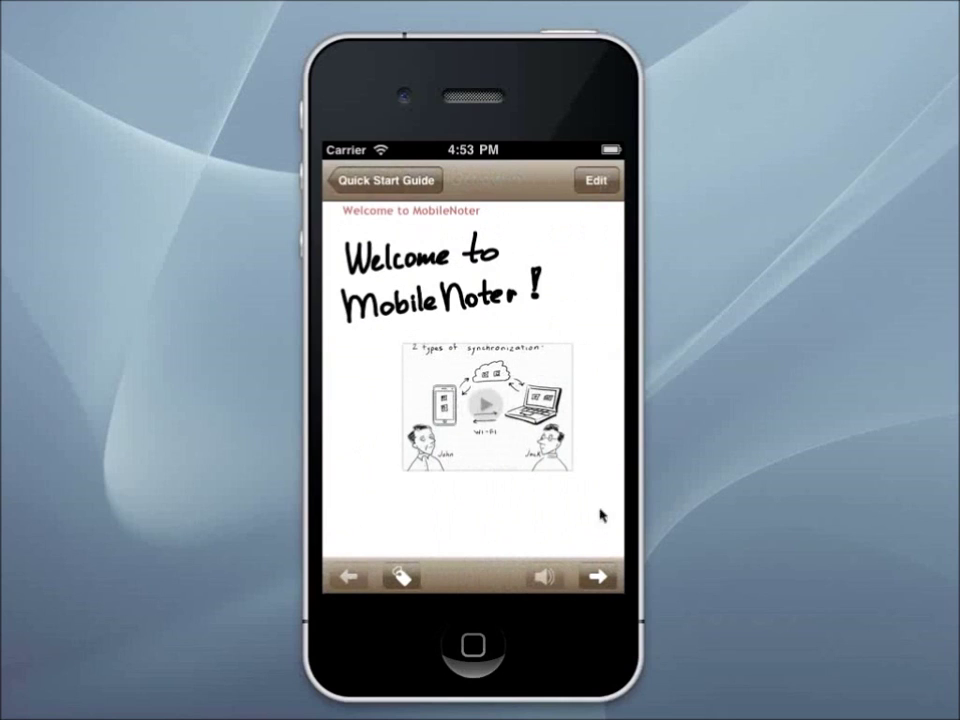
click(601, 576)
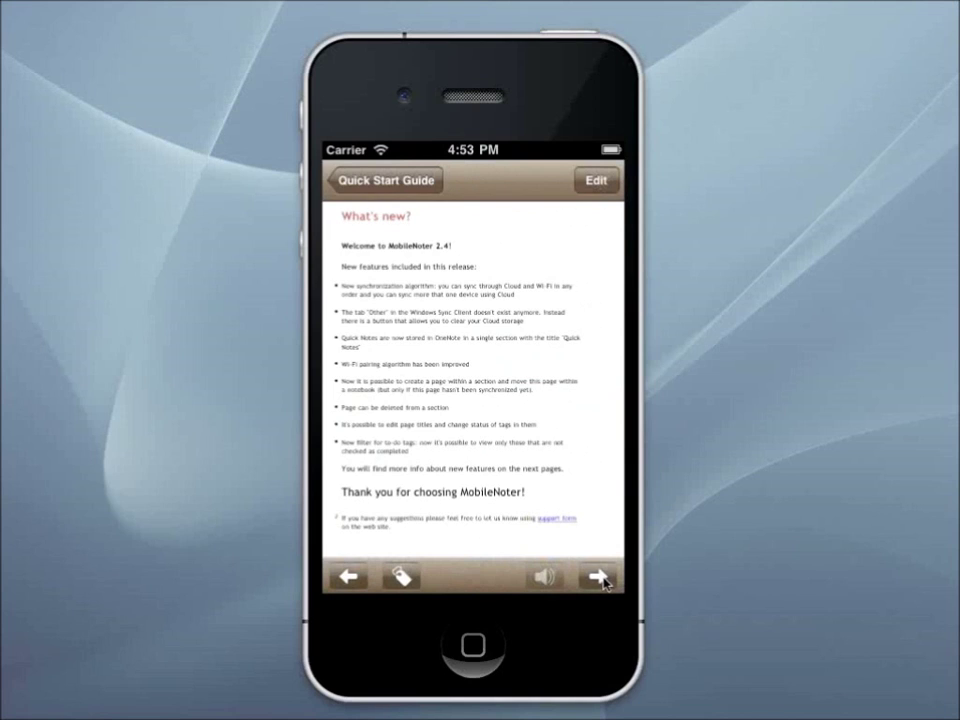
click(603, 581)
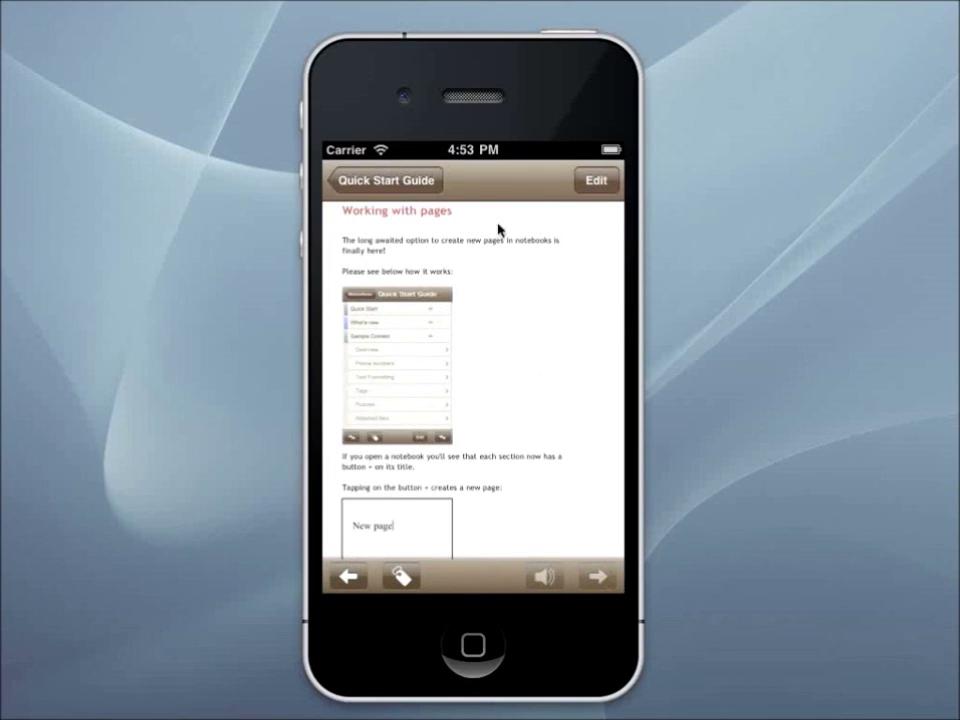
click(412, 181)
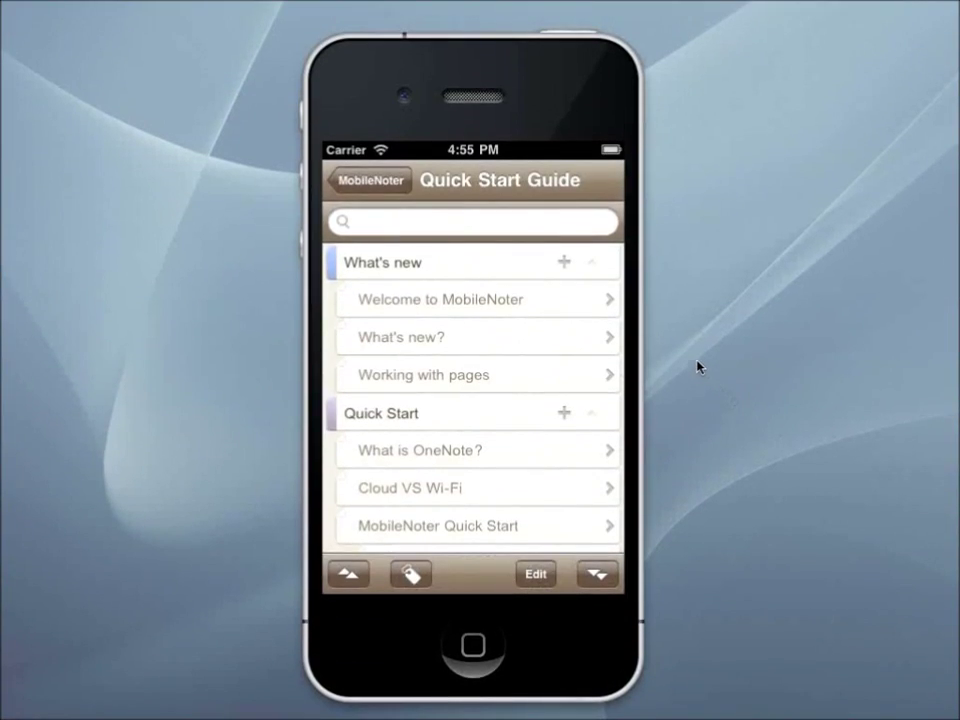
Create a page in the What's new section and title it 'New page'
click(565, 263)
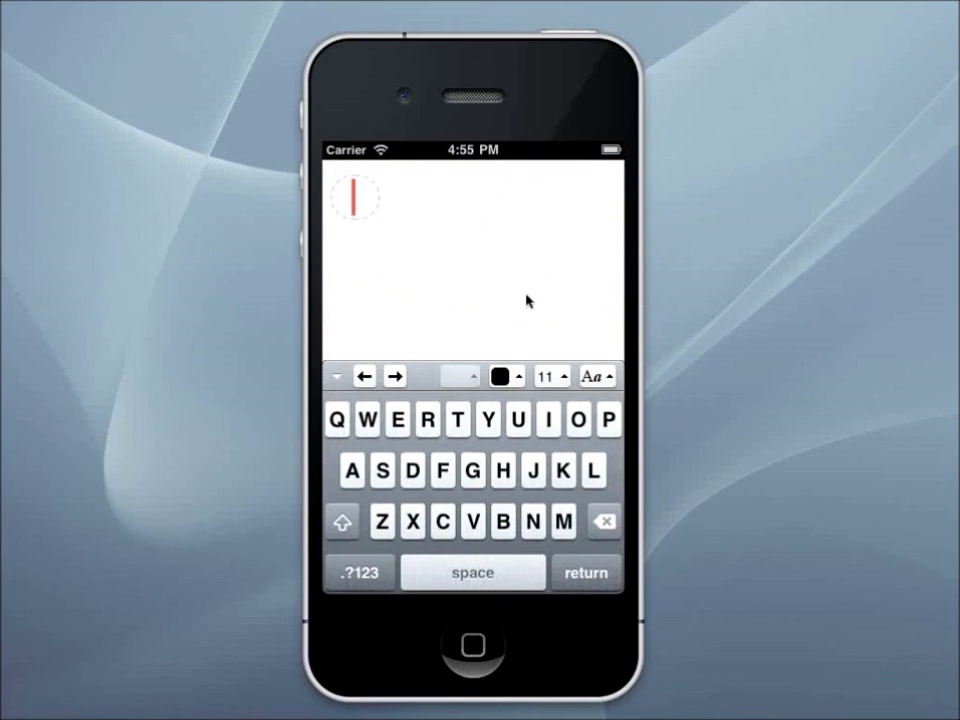
click(344, 522)
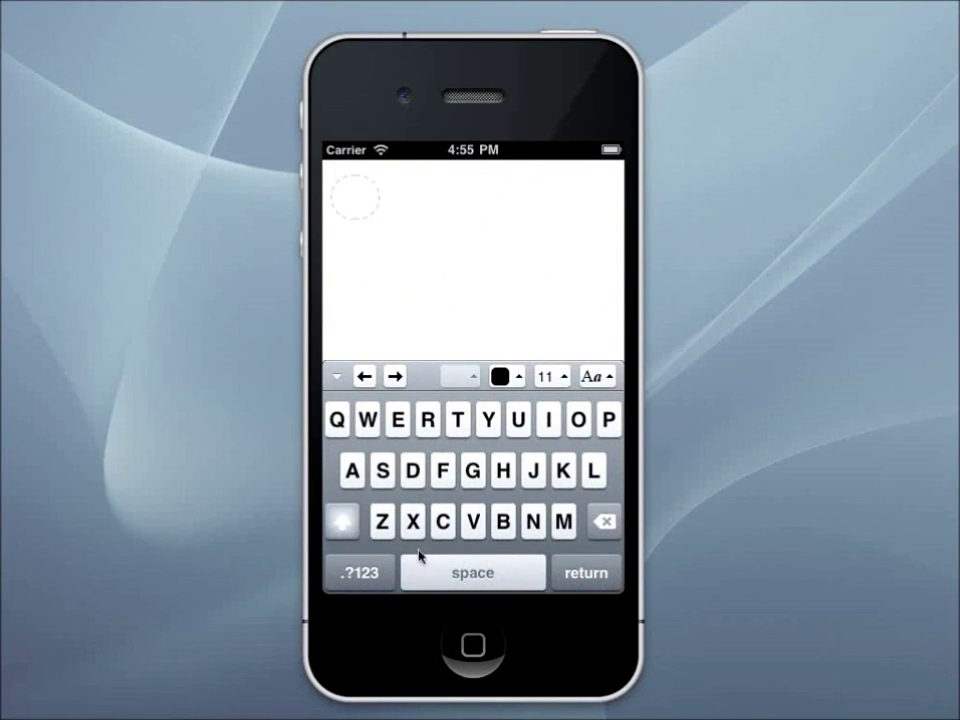
click(533, 522)
click(398, 421)
click(368, 421)
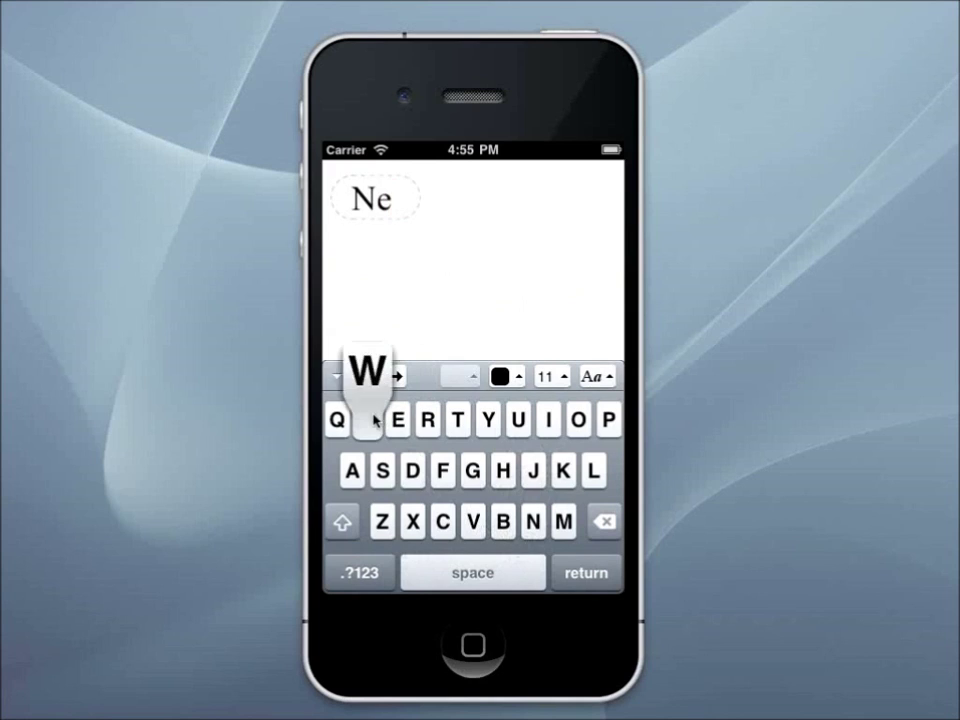
click(486, 588)
click(608, 421)
click(352, 470)
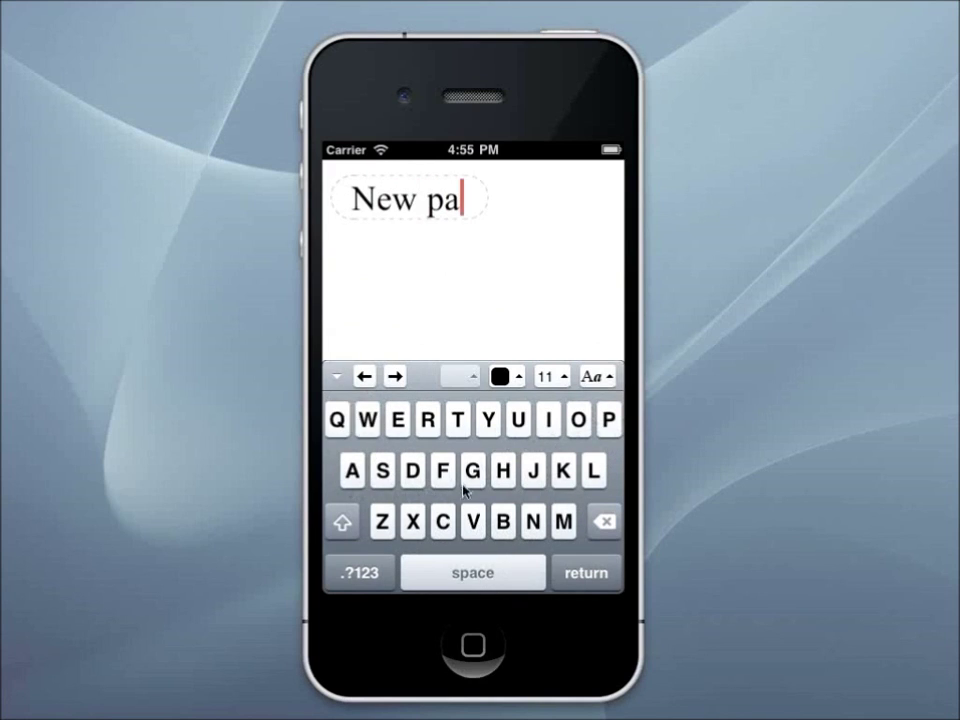
click(466, 478)
click(398, 421)
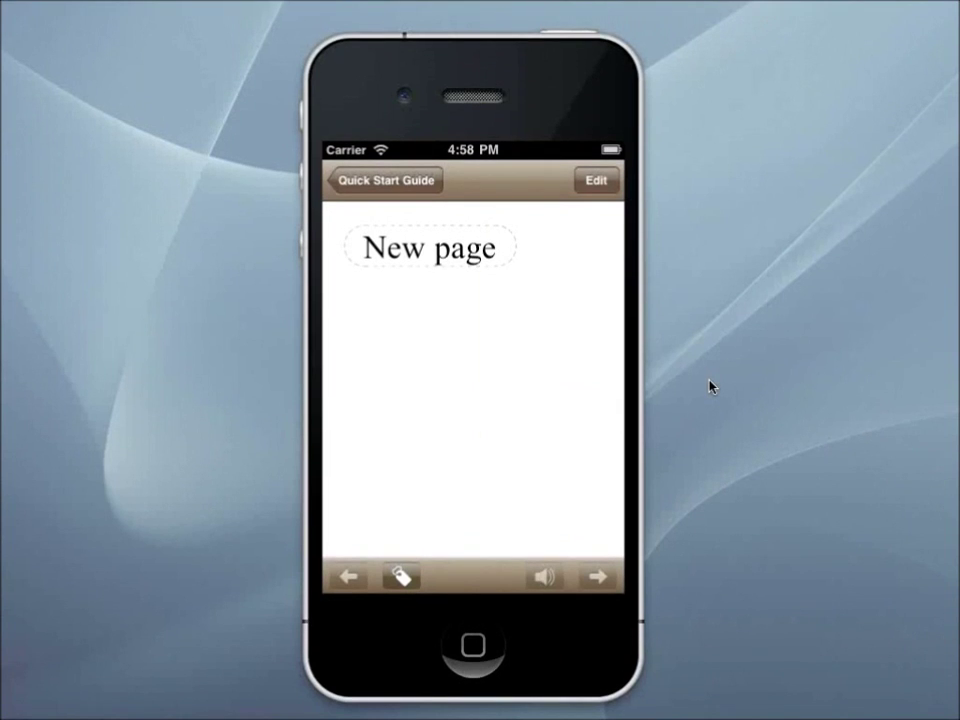
Start a text entry on the new page formatted dark green, size 18 and bold
click(596, 181)
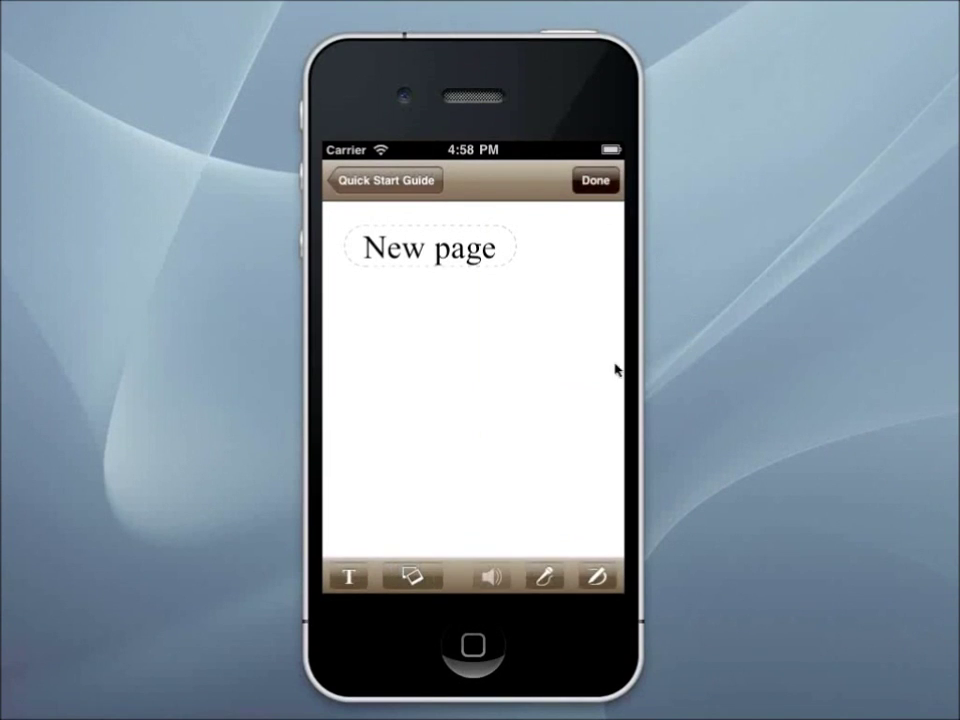
click(340, 578)
click(367, 343)
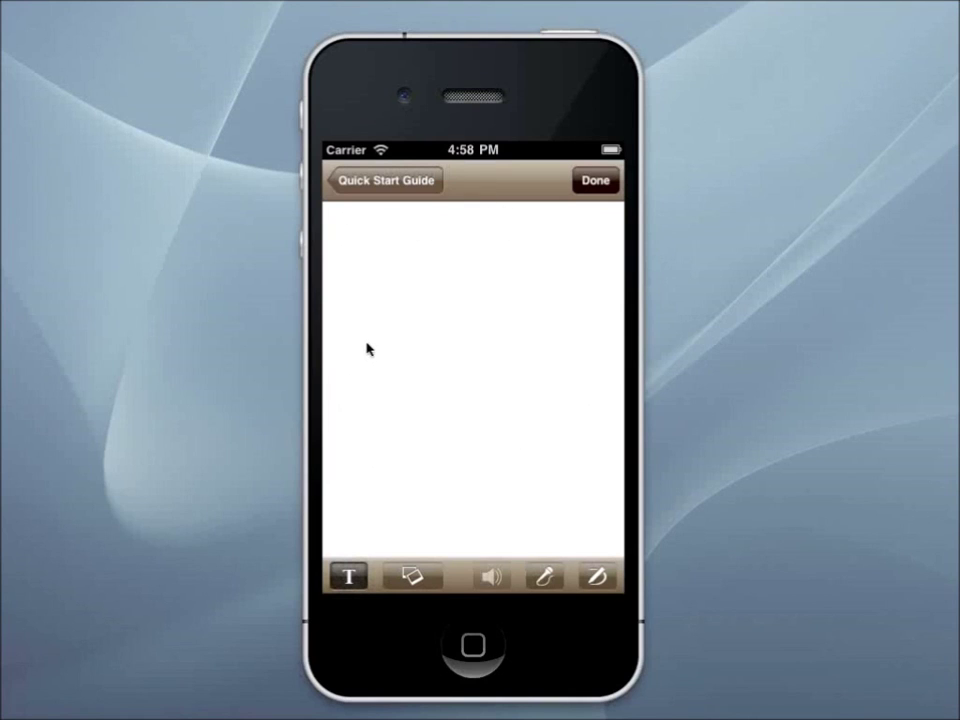
click(440, 411)
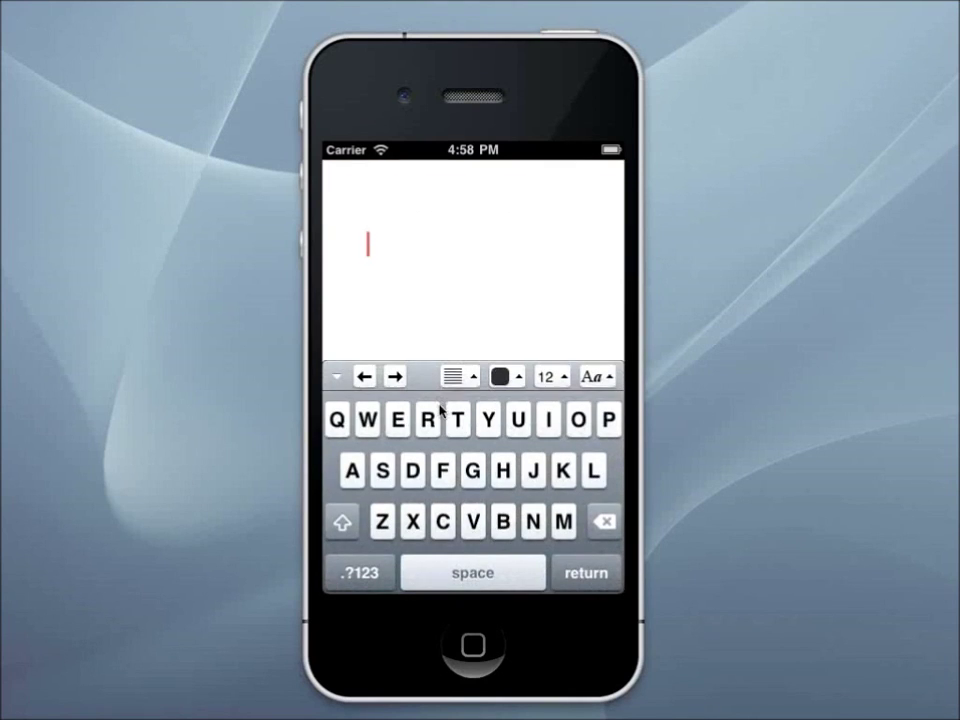
click(505, 379)
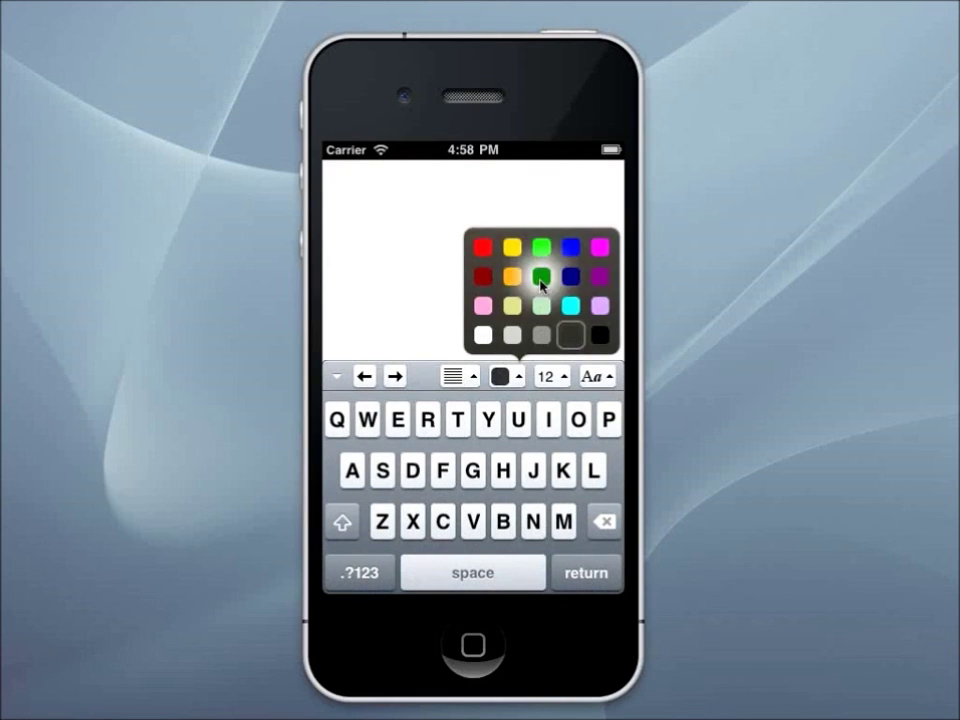
click(541, 277)
click(553, 376)
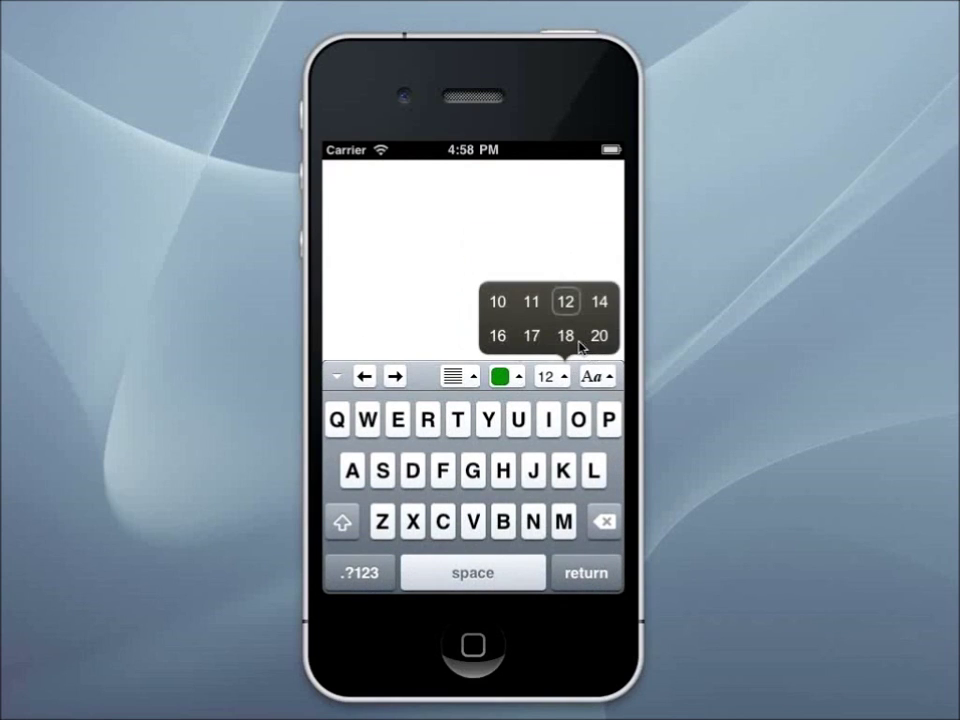
click(566, 336)
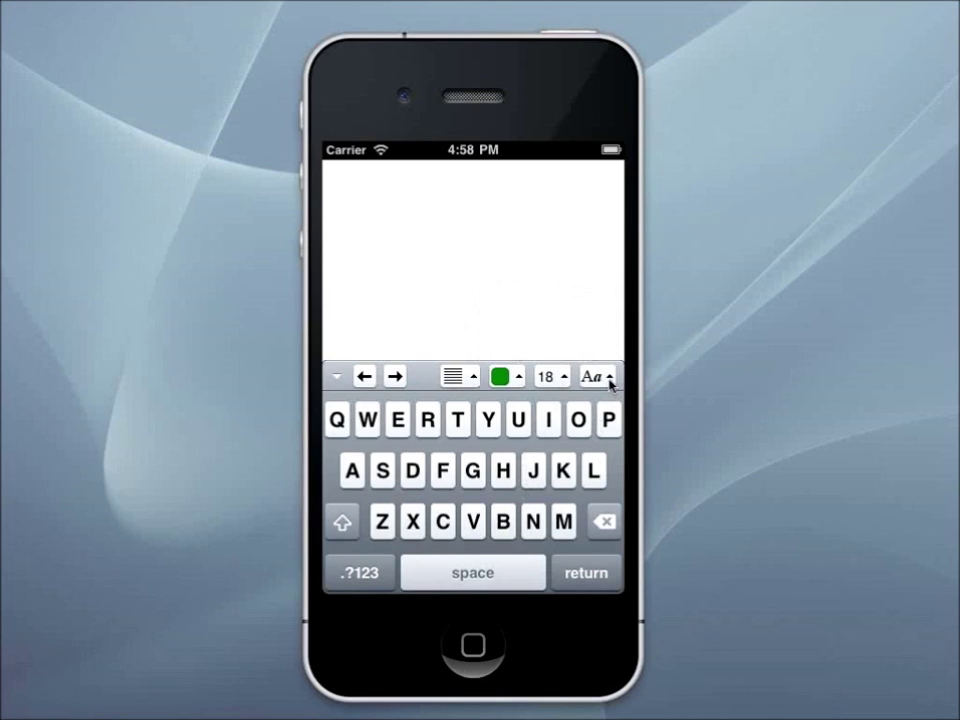
click(609, 378)
click(532, 338)
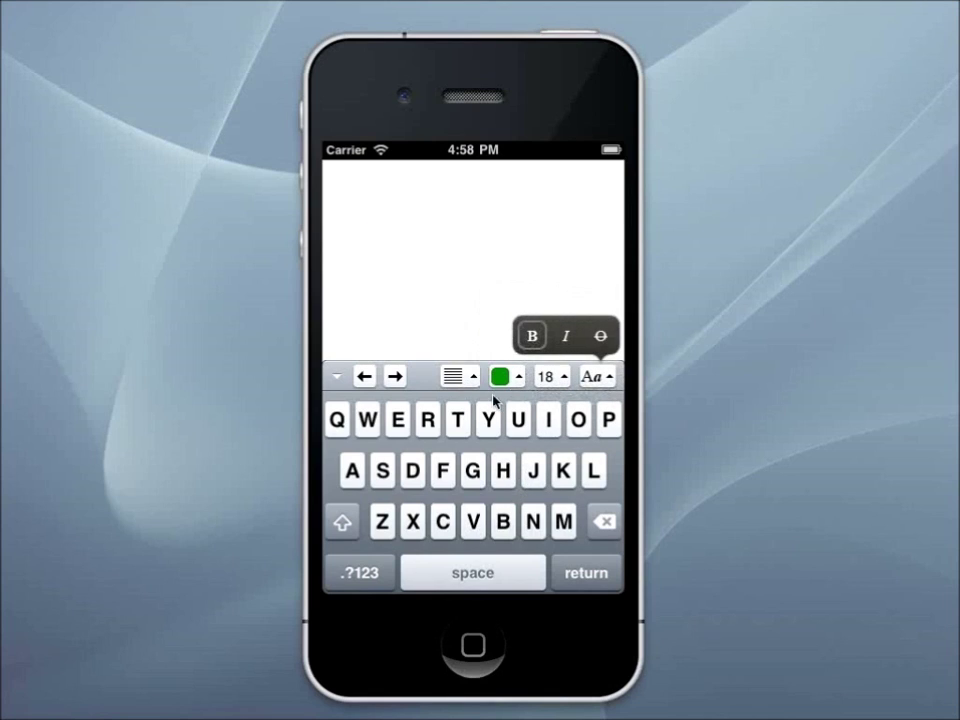
Type 'New text' on the page and put the keyboard away
click(343, 521)
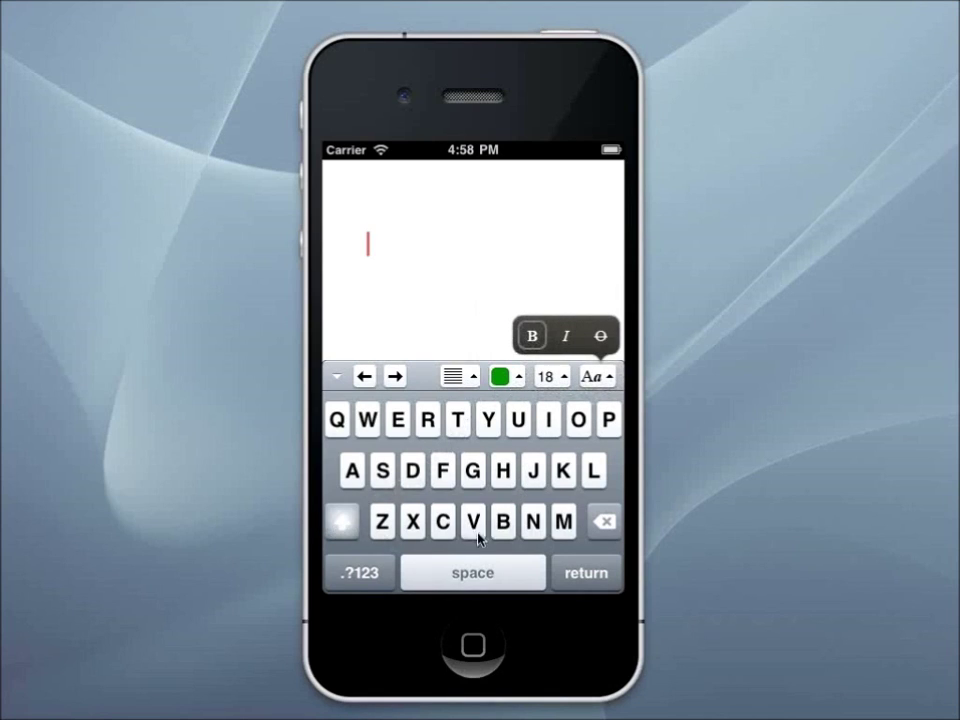
click(533, 521)
click(398, 421)
click(368, 421)
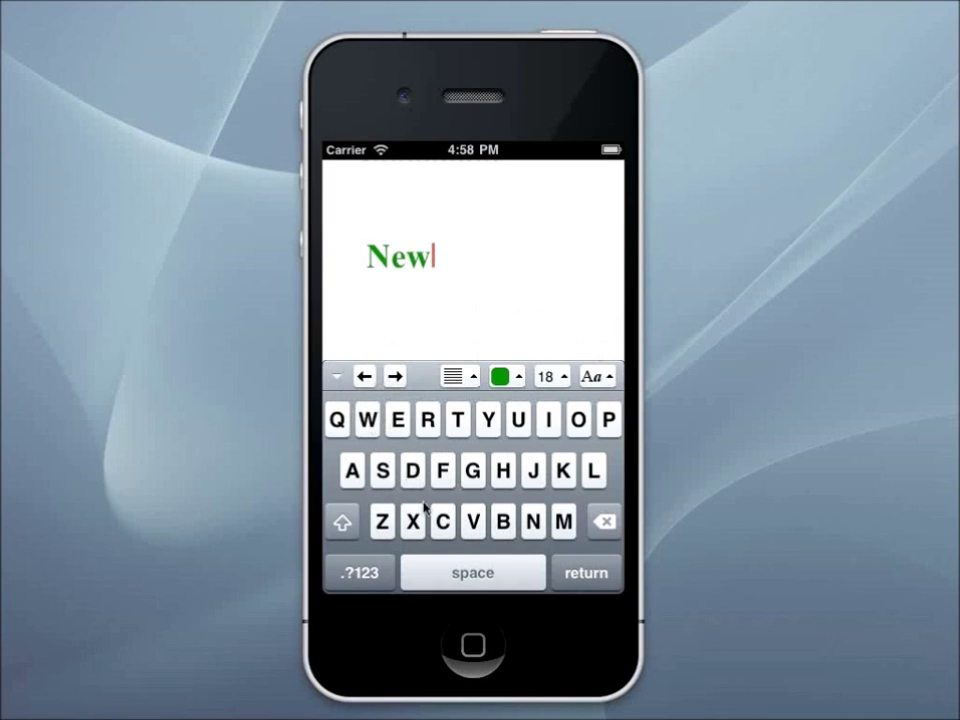
click(461, 576)
click(459, 421)
click(398, 421)
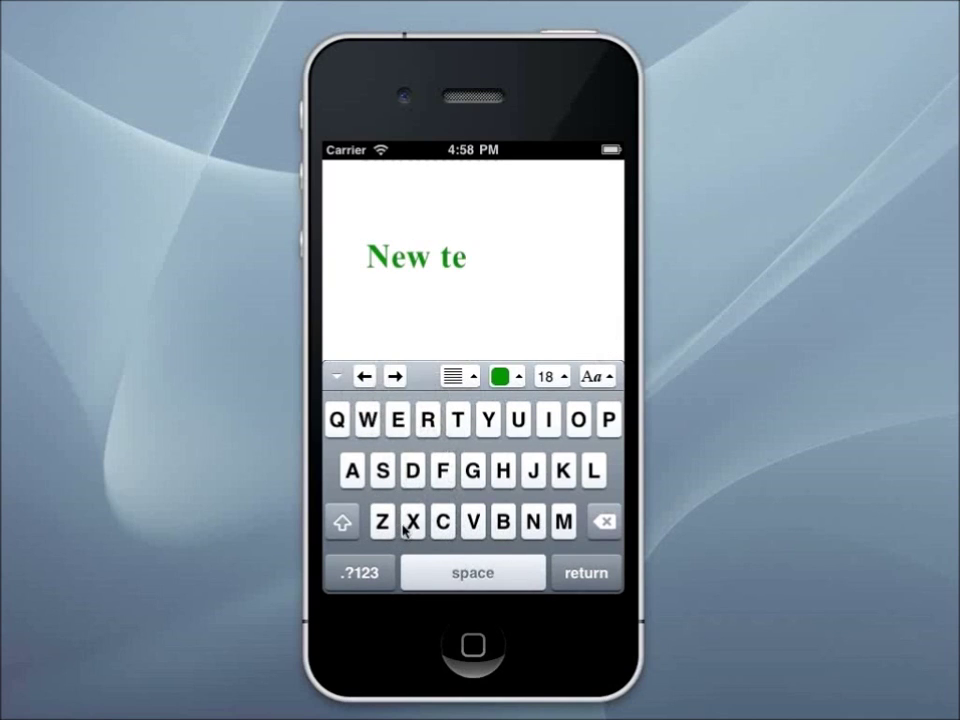
click(411, 521)
click(459, 421)
click(335, 376)
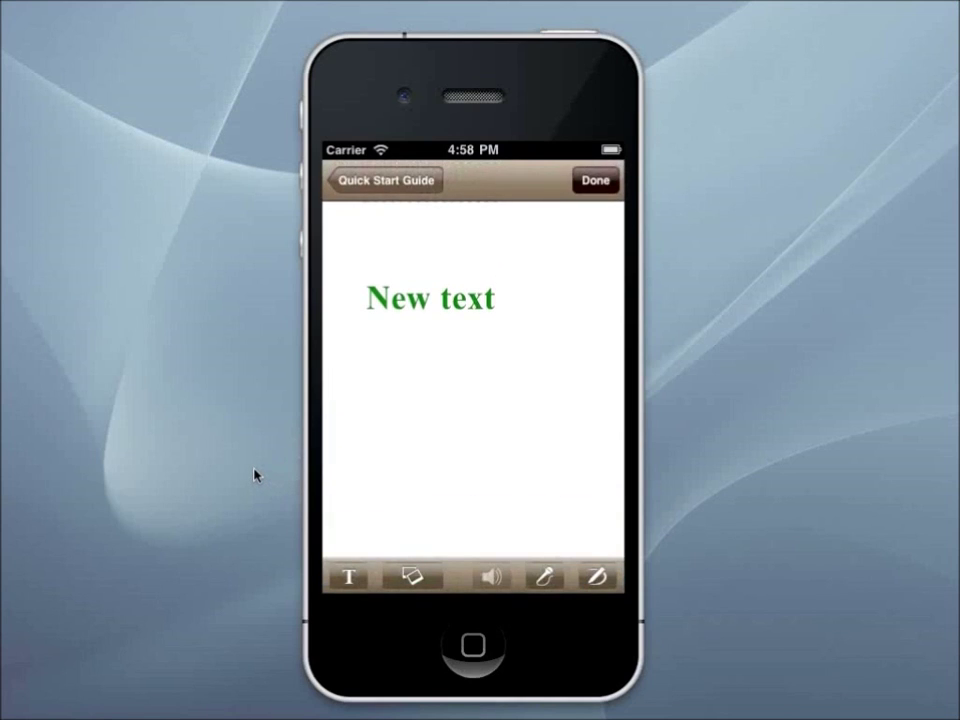
Draw an orange underline under New text and a blue exclamation mark beside it
click(598, 577)
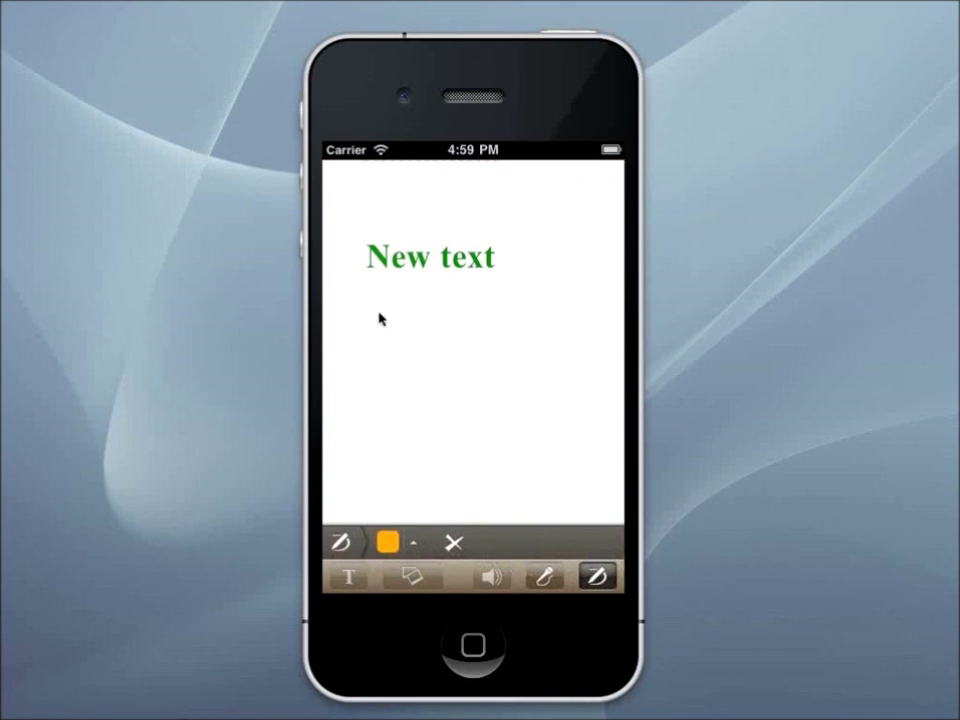
drag(364, 288, 502, 288)
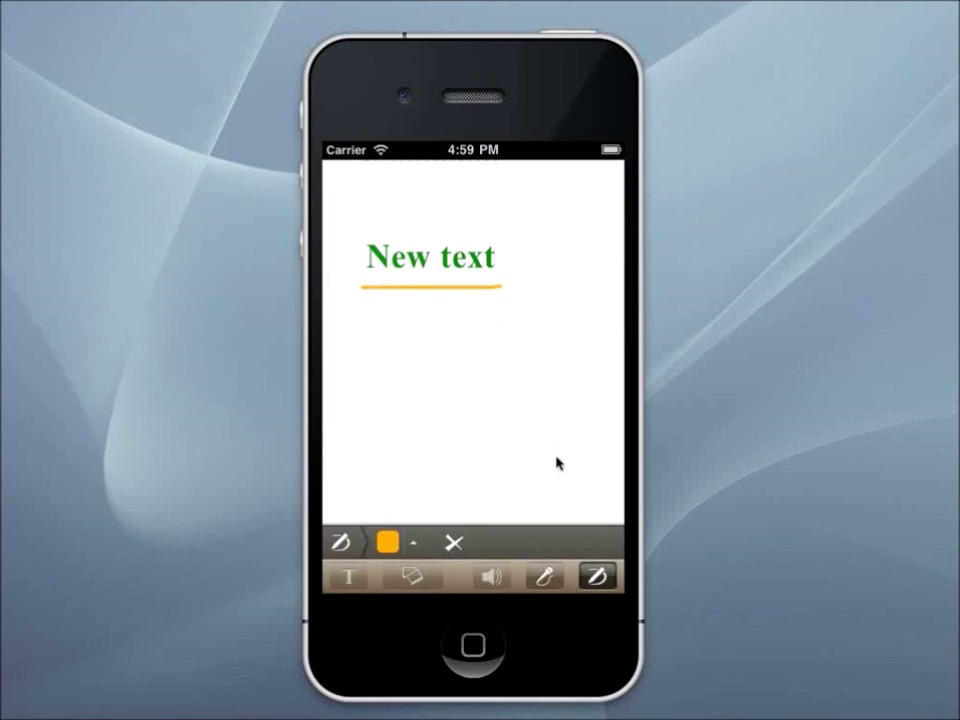
click(414, 544)
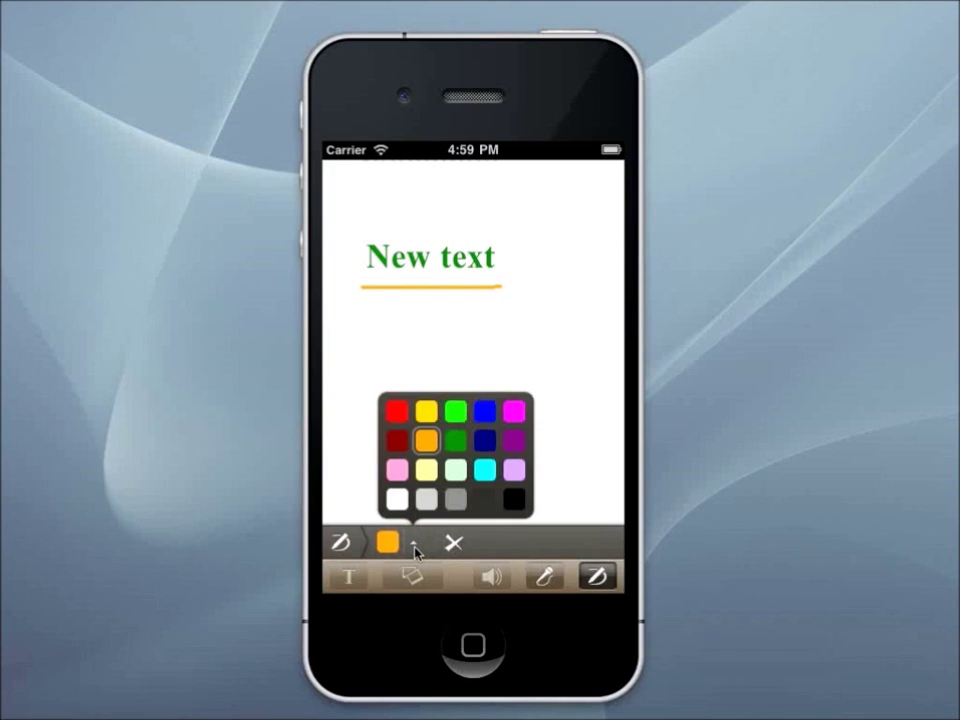
click(498, 414)
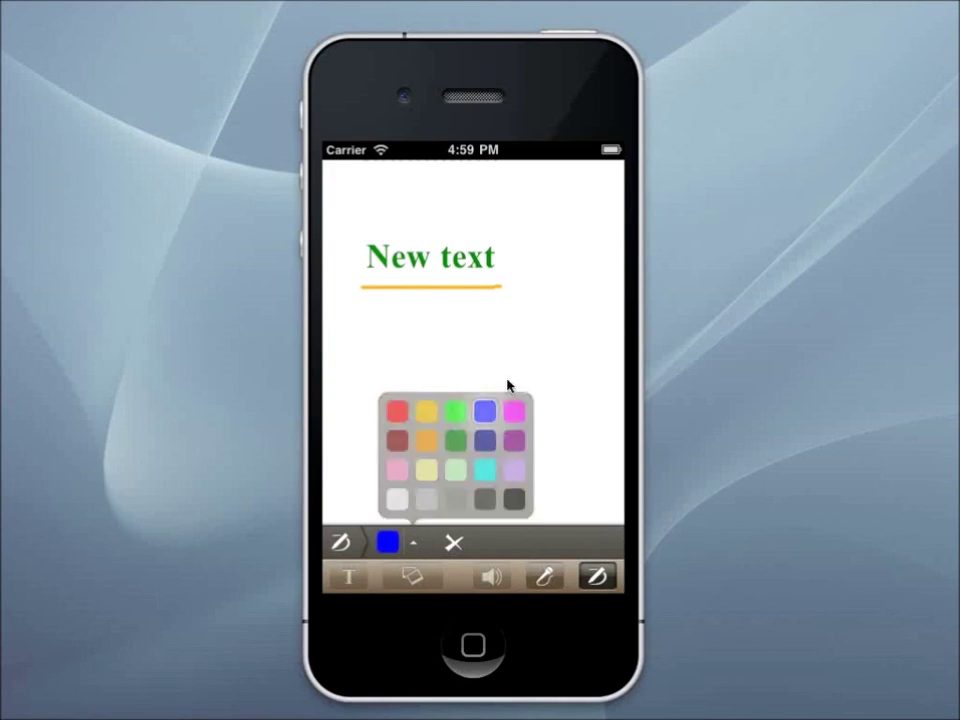
drag(511, 240, 512, 265)
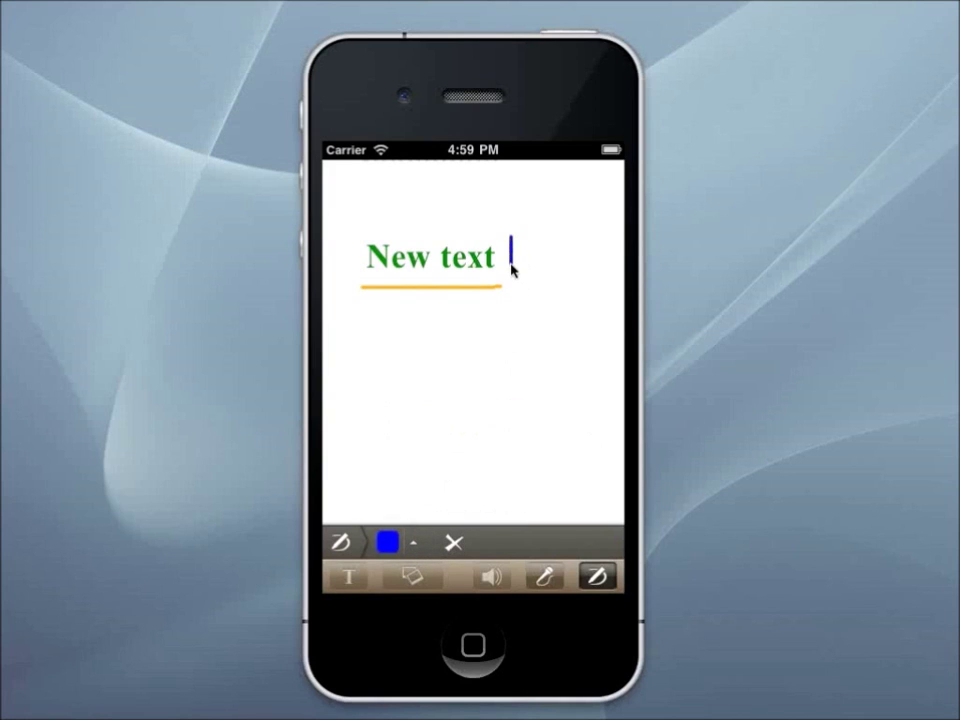
click(511, 276)
Leave pen drawing mode and zoom the page out slightly
click(606, 575)
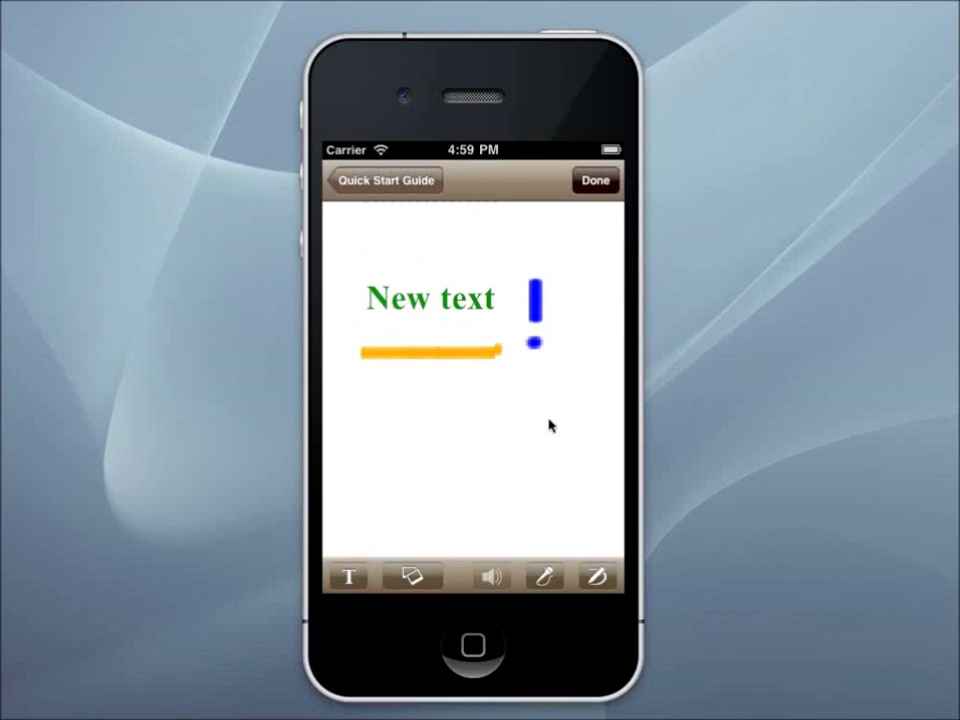
key(alt)
drag(551, 411, 508, 418)
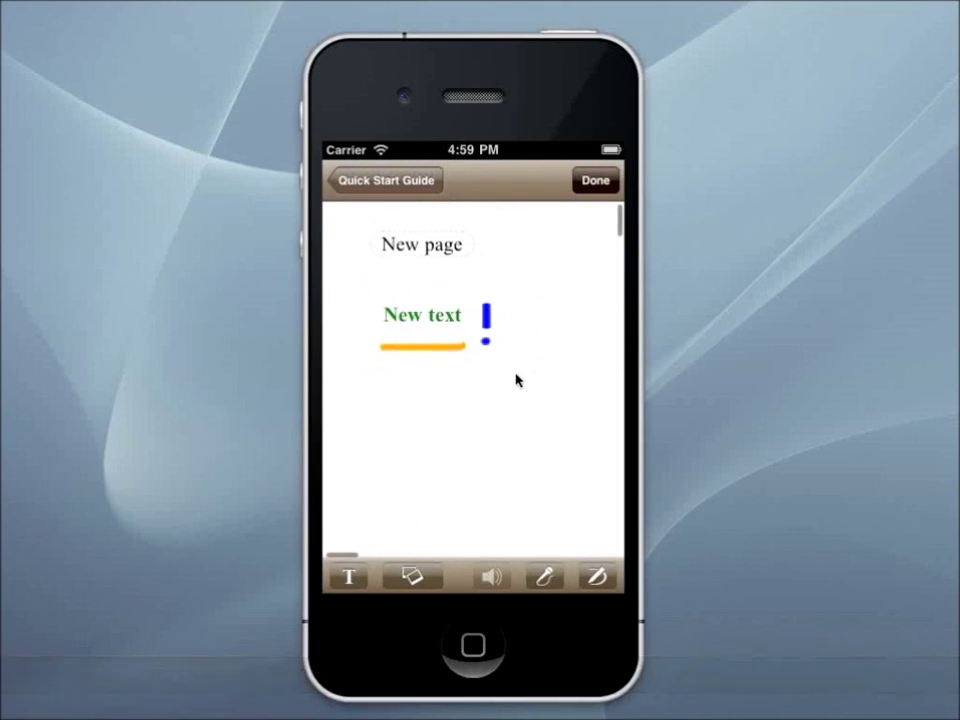
drag(534, 366, 516, 365)
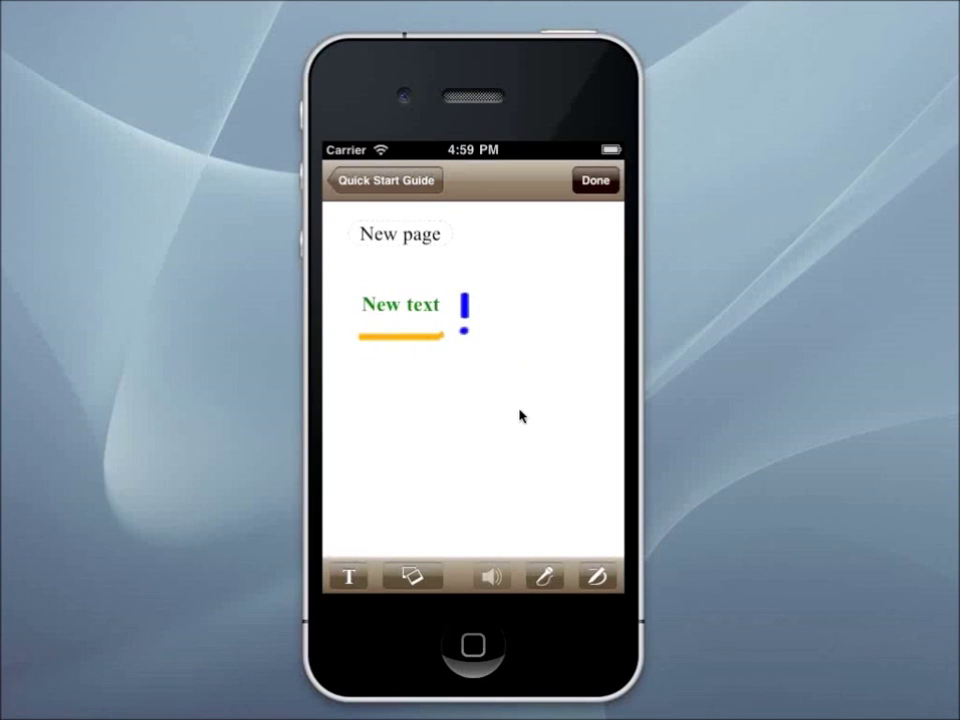
Record an audio note, move it below New text, and finish editing the page
click(544, 576)
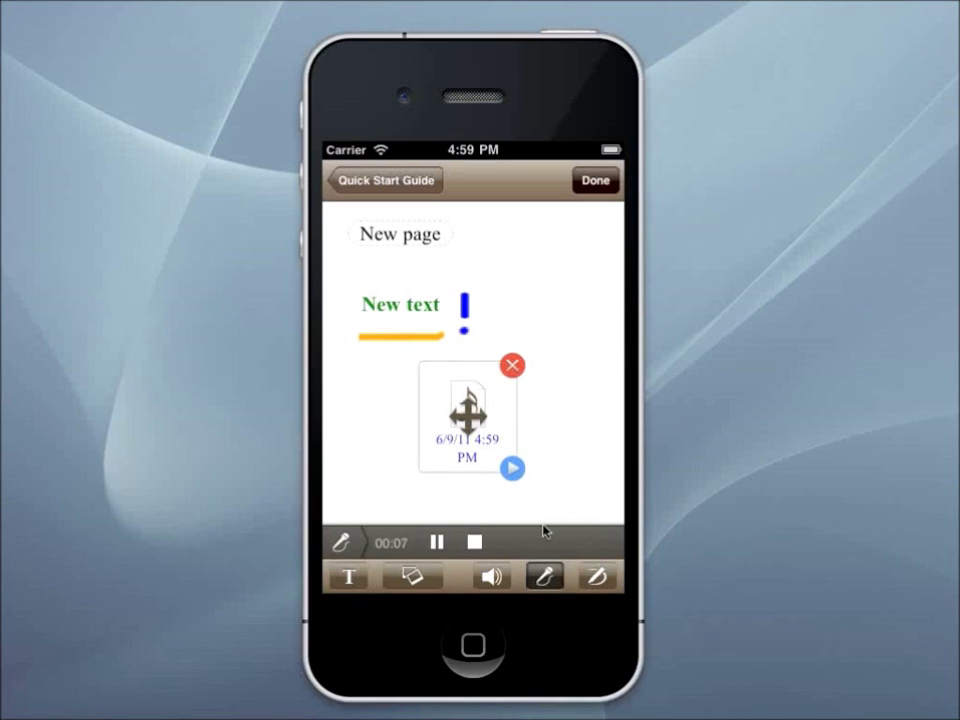
click(475, 541)
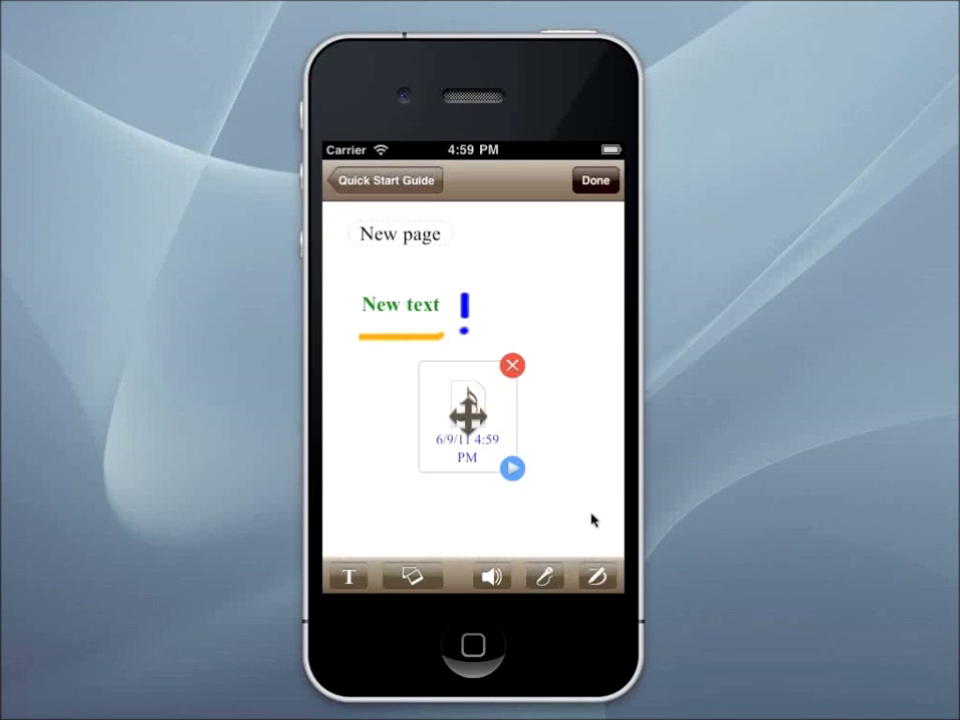
drag(465, 420, 424, 432)
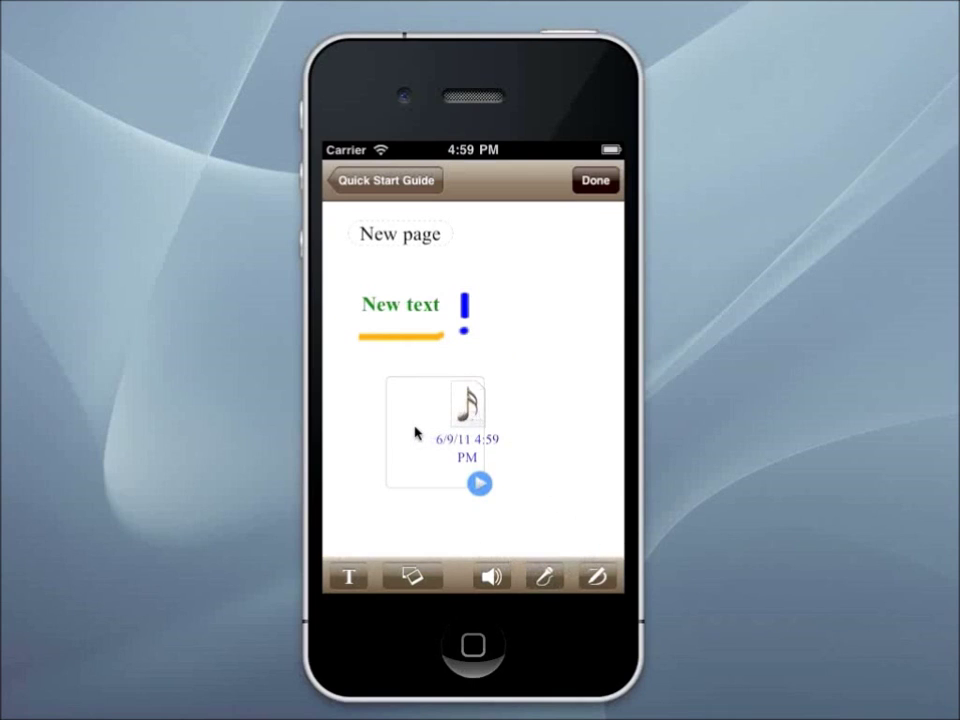
click(596, 180)
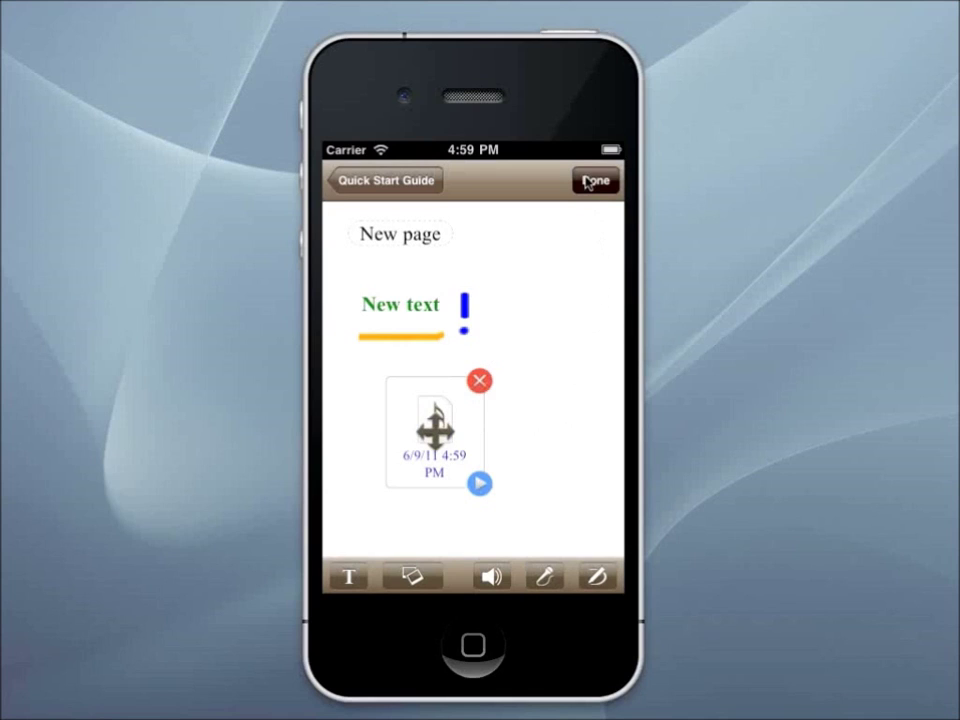
mouse_move(578, 356)
mouse_down()
mouse_move(542, 356)
mouse_move(576, 356)
mouse_up()
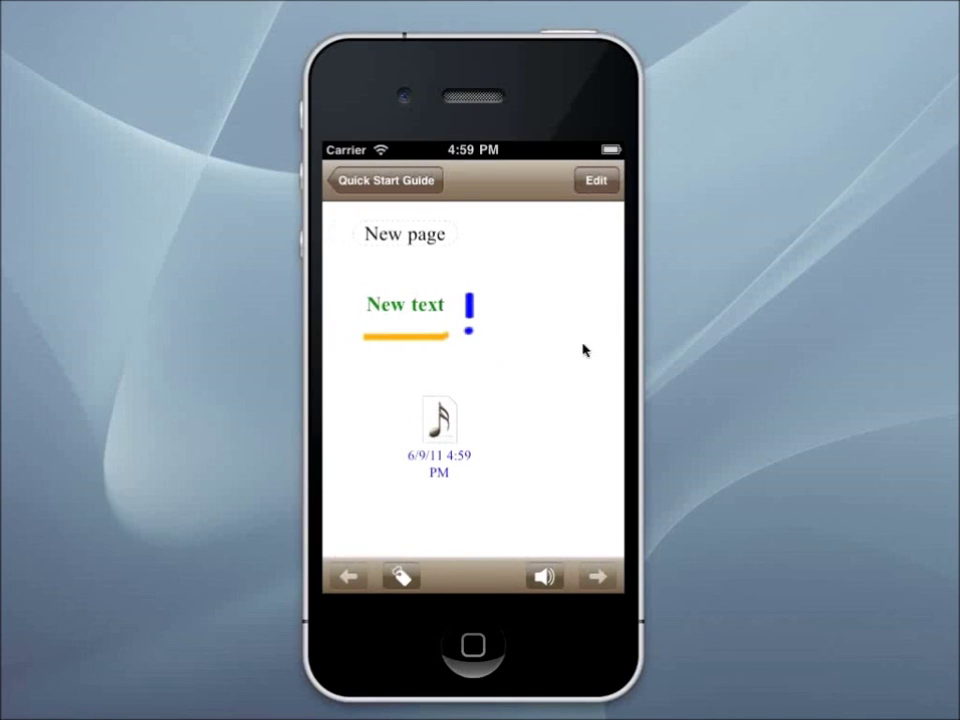
Move New page to the top of the What's new section in the page list
click(385, 180)
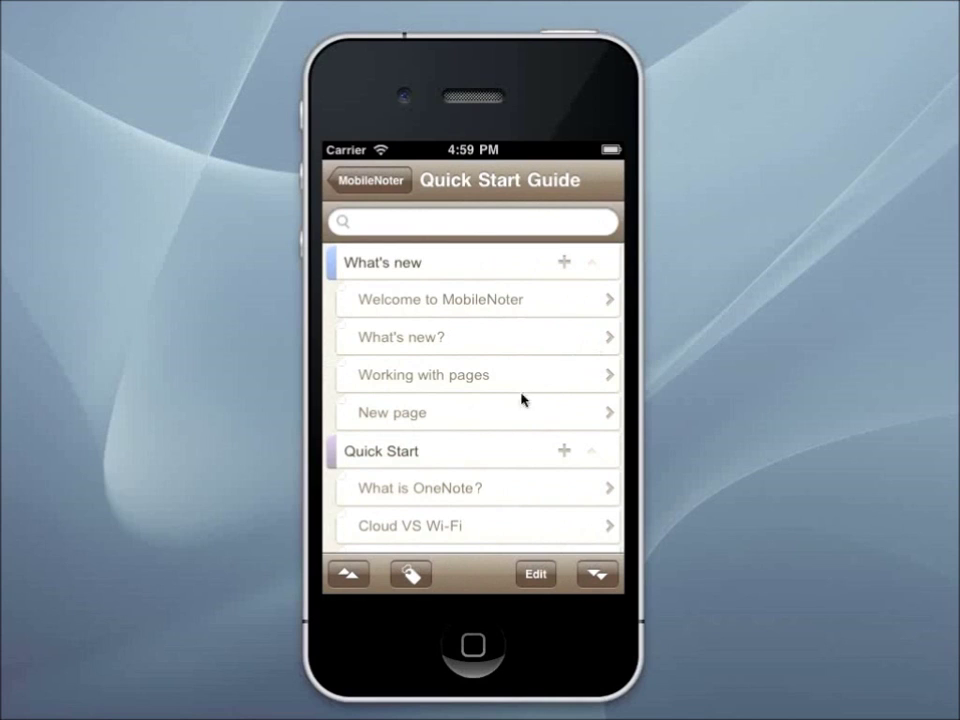
click(533, 574)
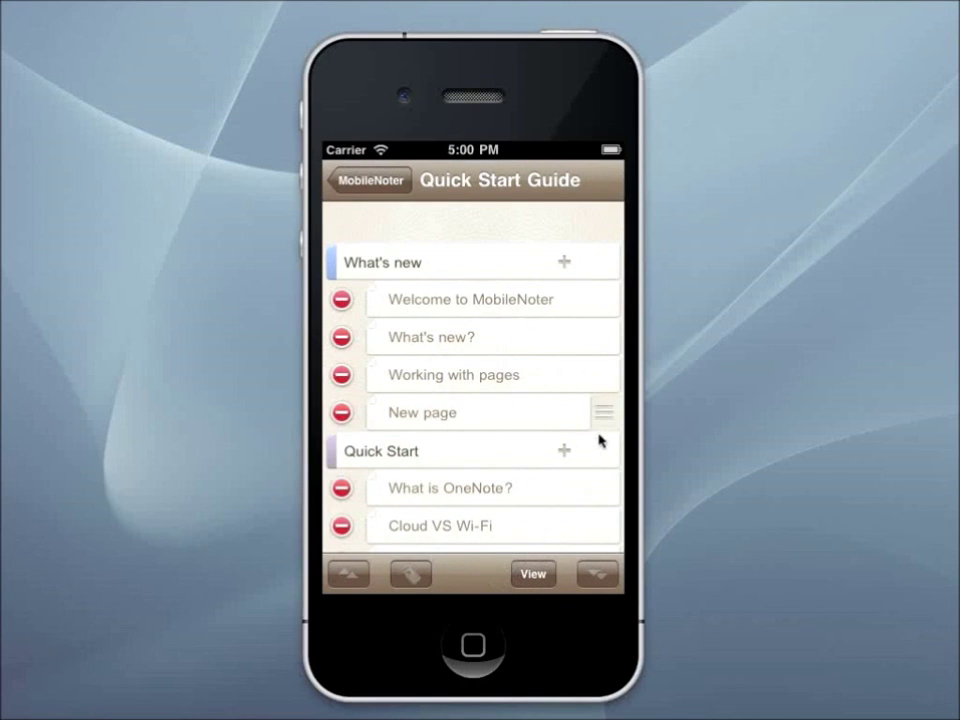
drag(606, 426, 553, 317)
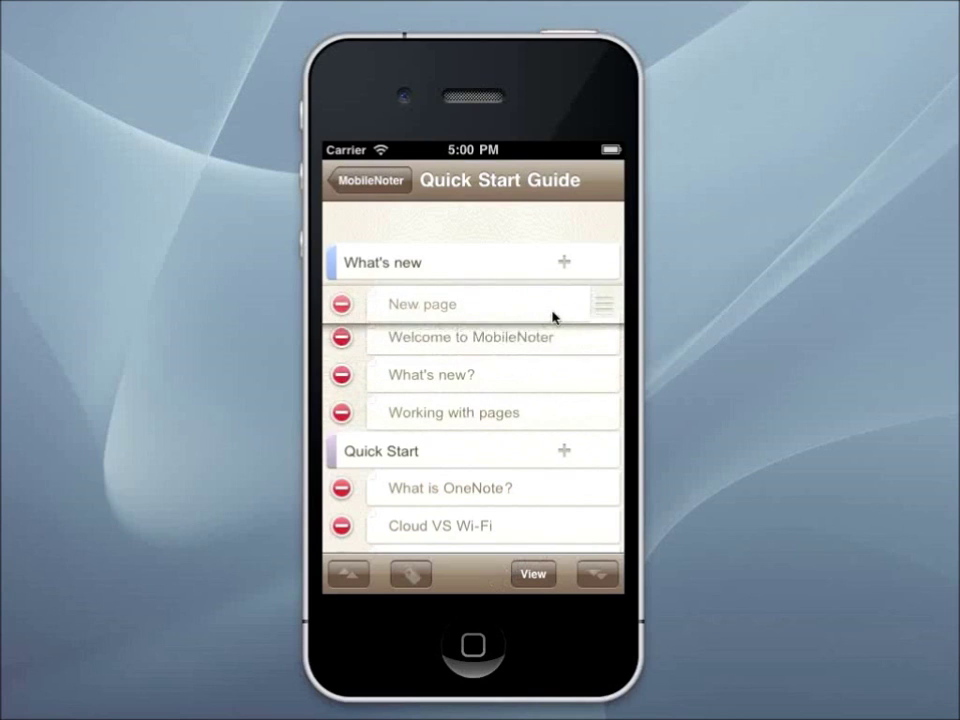
click(533, 574)
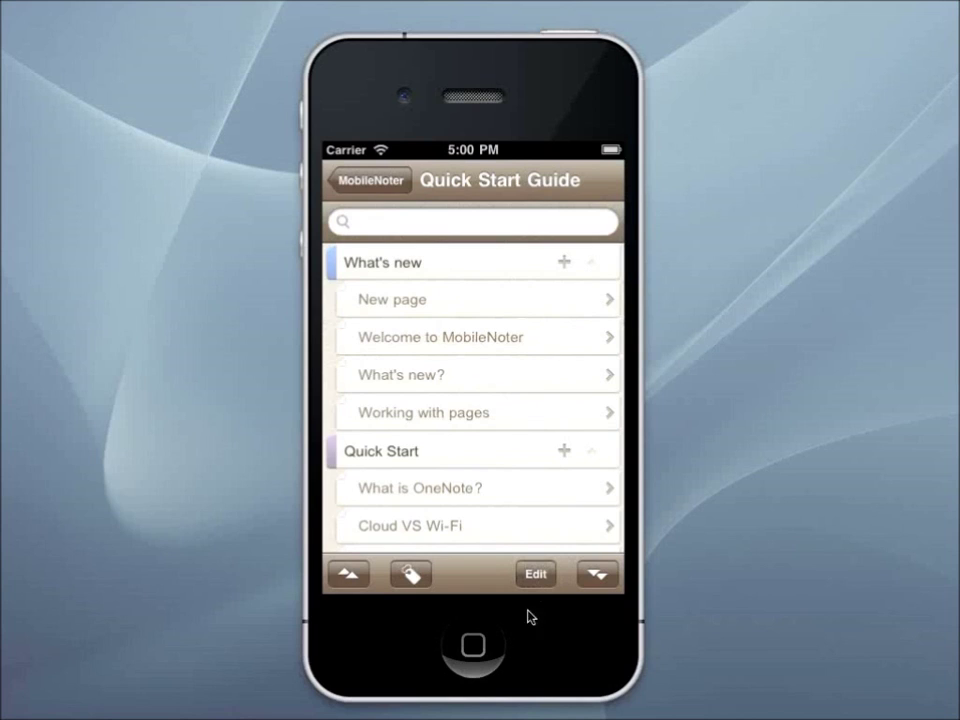
Delete New page from the Quick Start Guide notebook
click(533, 577)
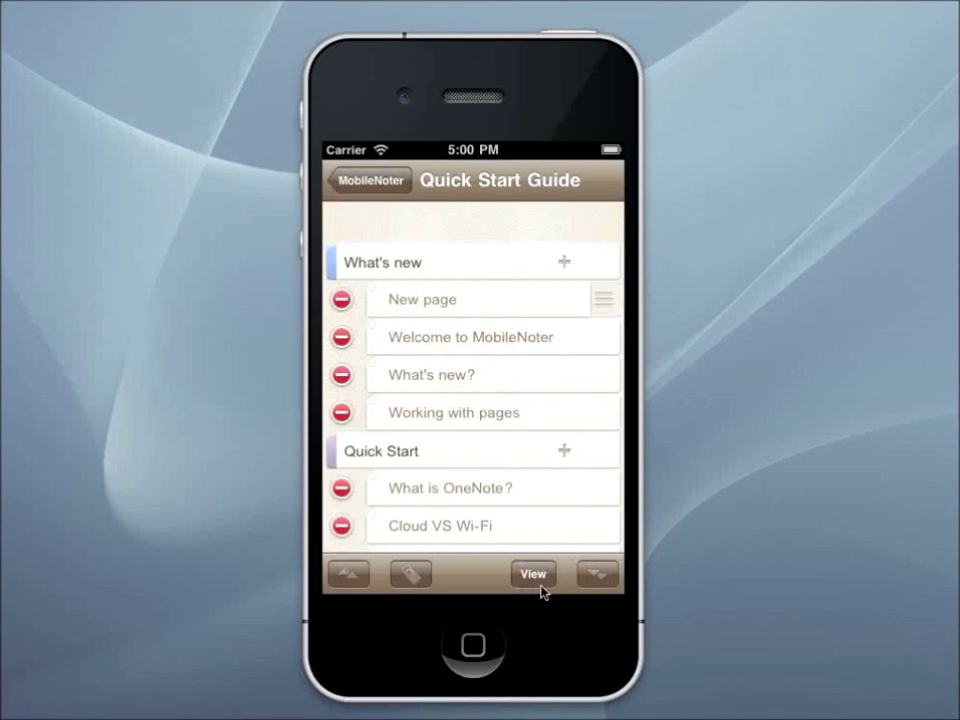
click(340, 300)
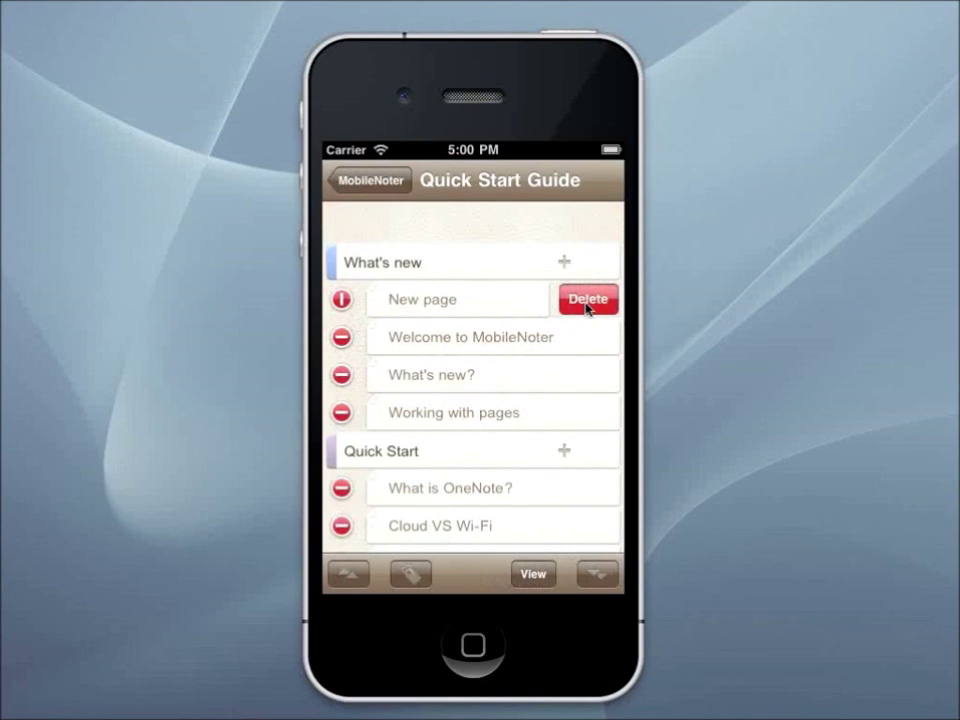
click(587, 300)
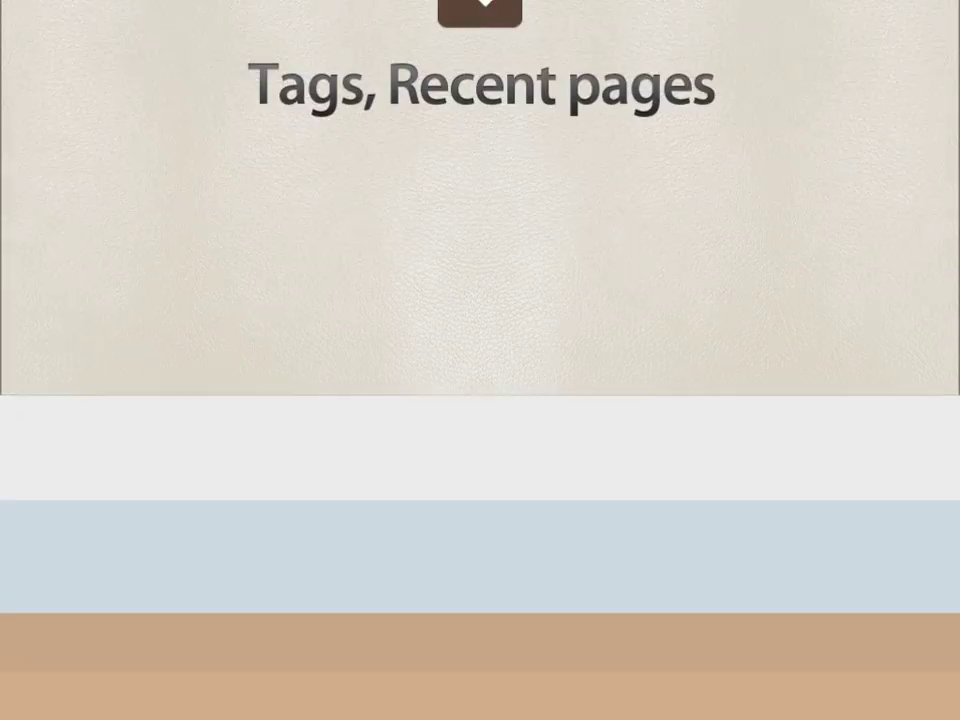
Open Tags, view its Filter, Group by and time-range options, then return home
click(418, 252)
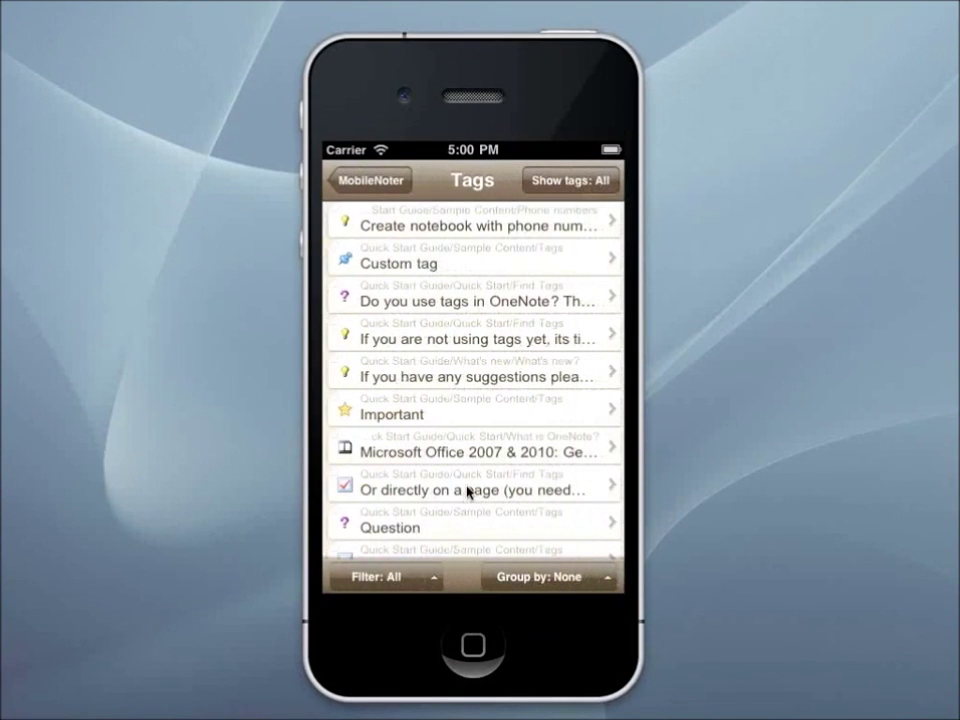
click(408, 579)
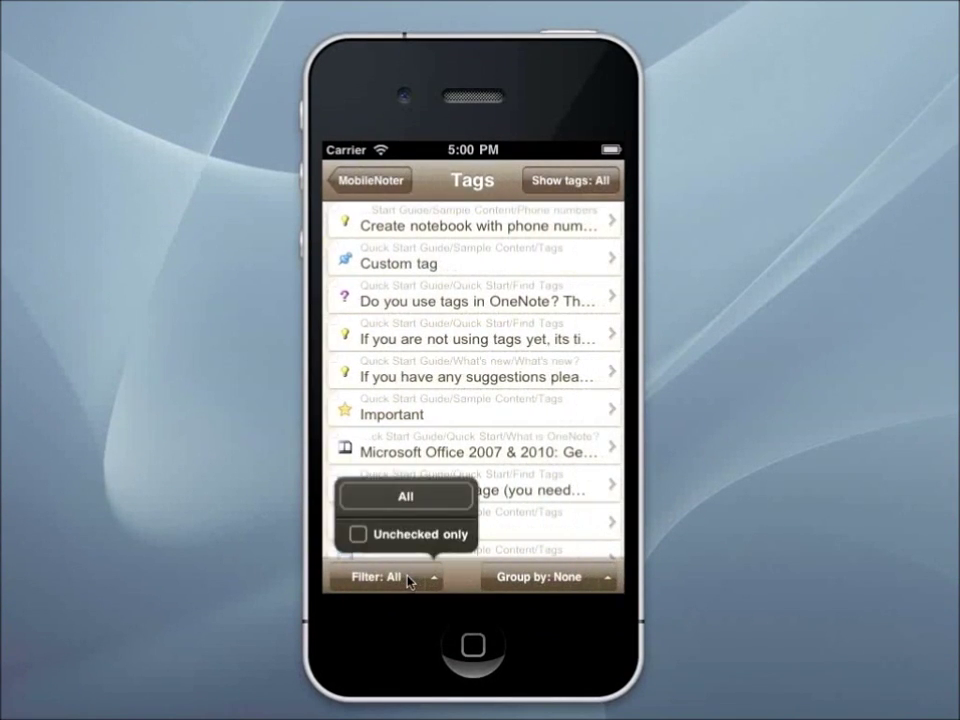
click(545, 582)
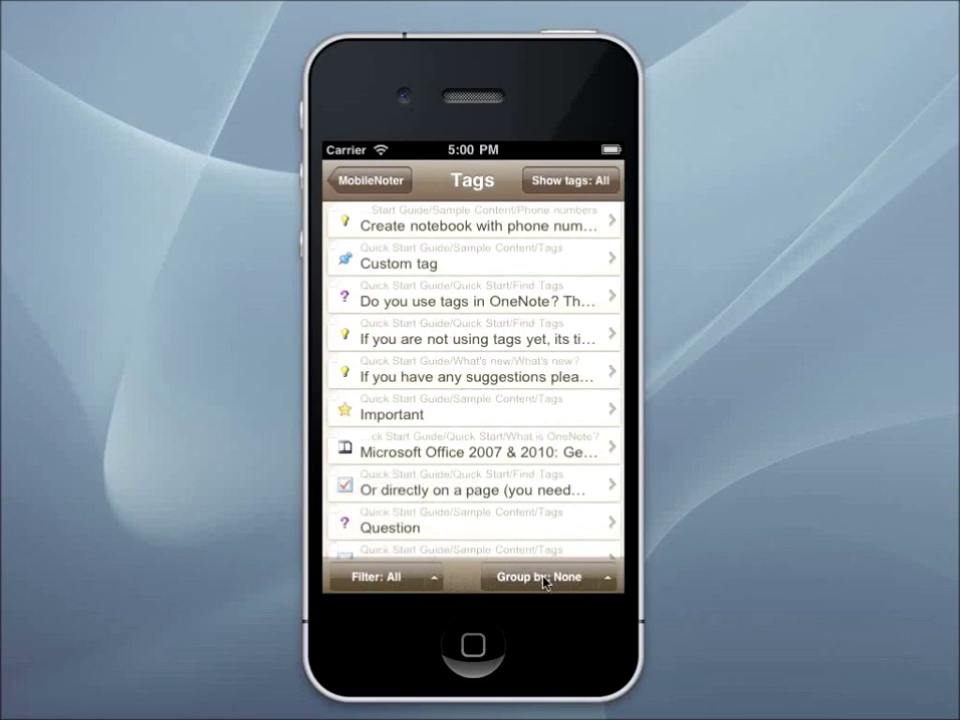
click(605, 586)
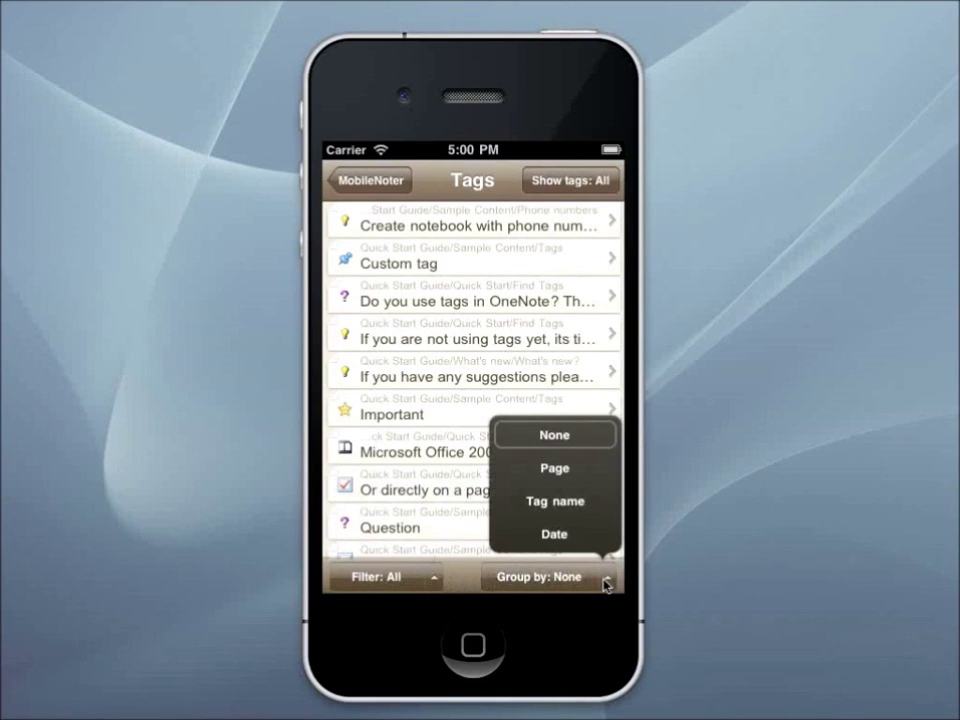
click(605, 584)
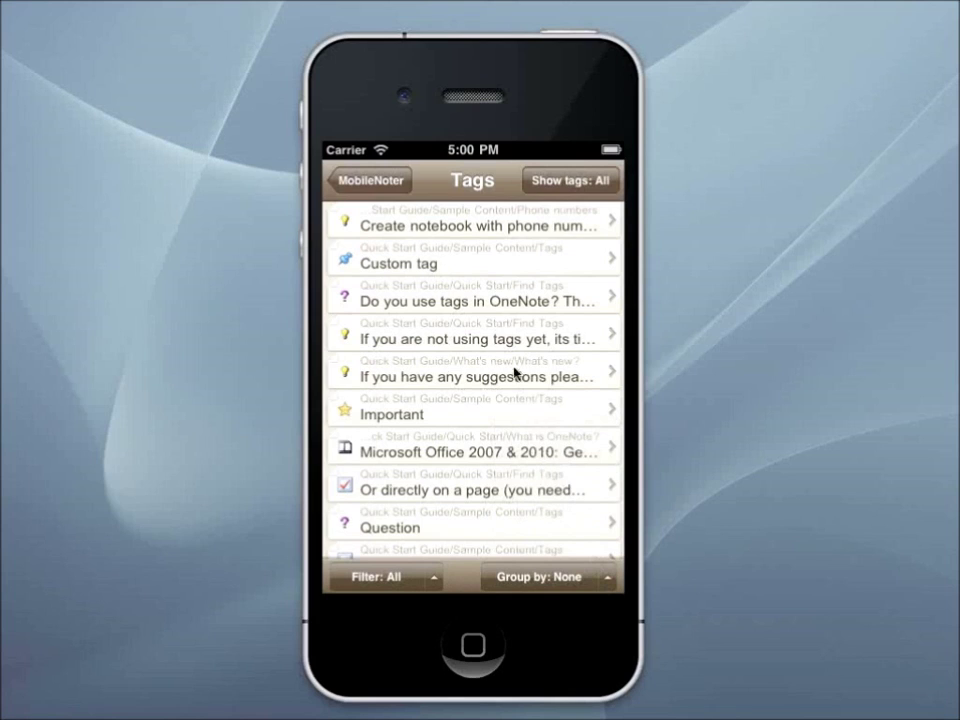
click(546, 185)
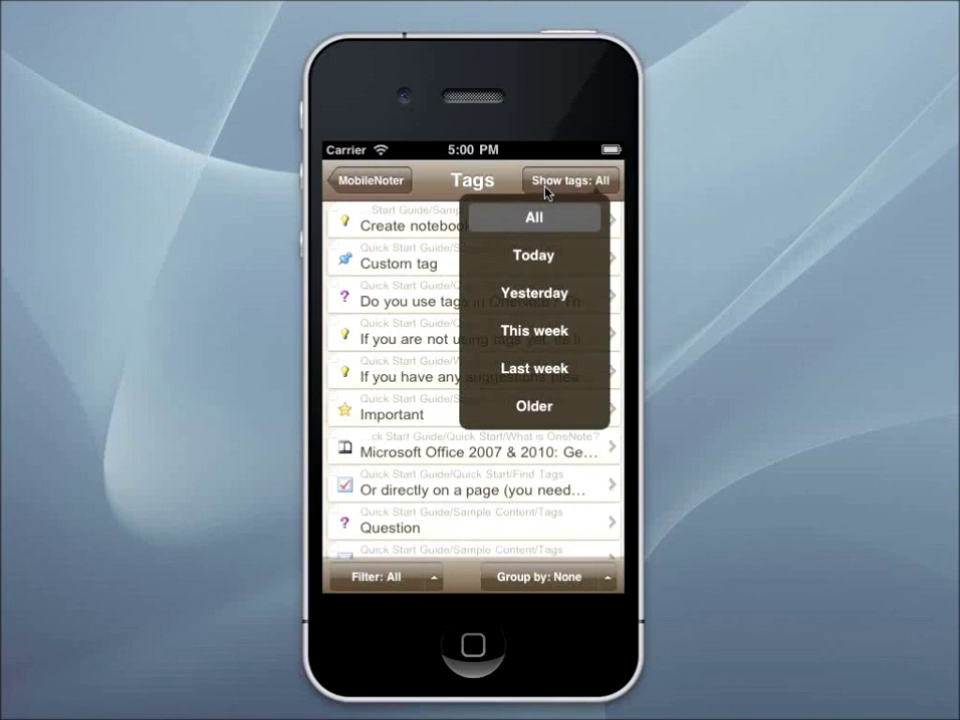
click(546, 188)
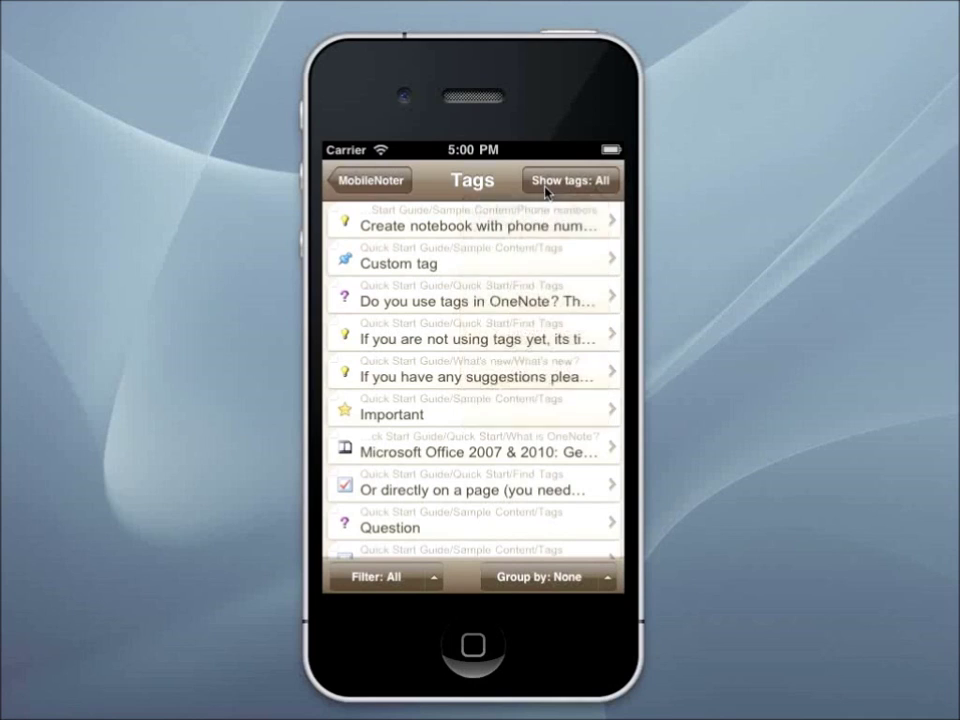
click(400, 186)
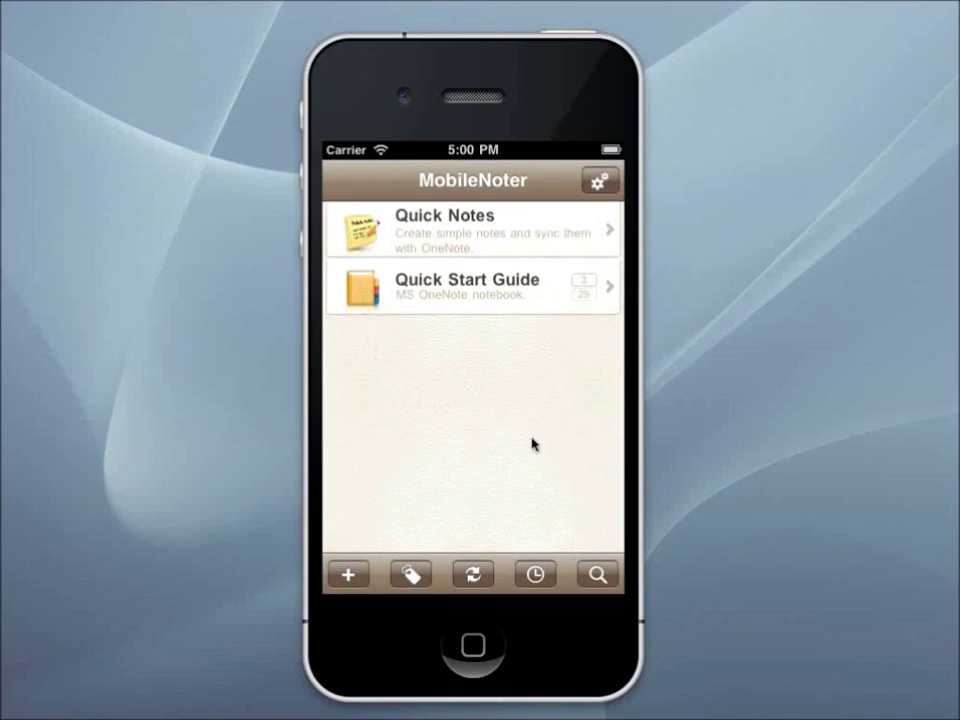
click(544, 575)
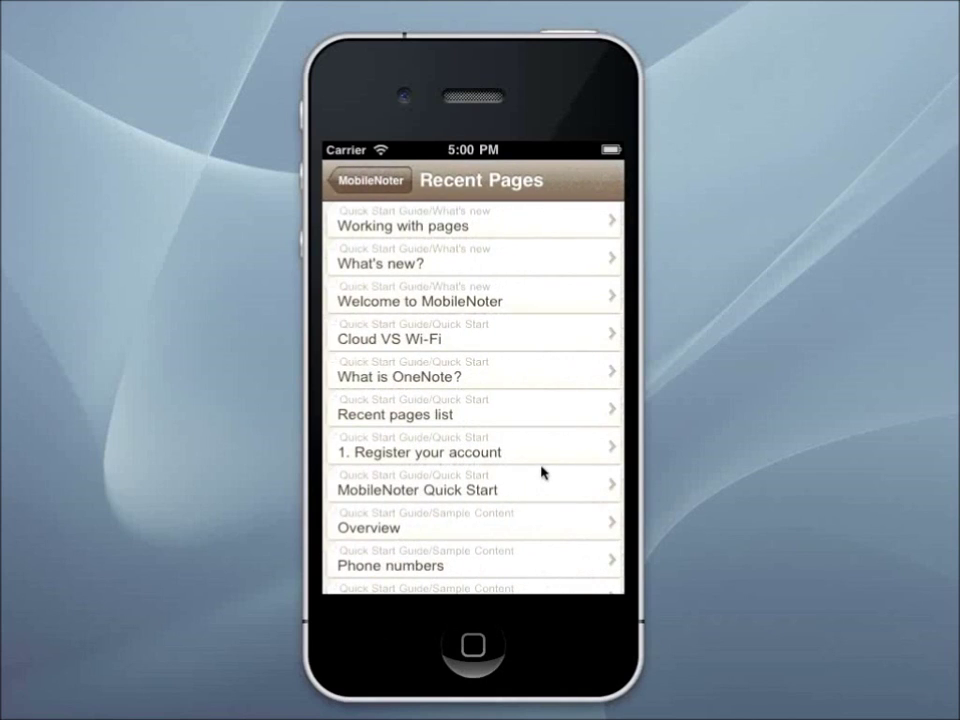
click(479, 264)
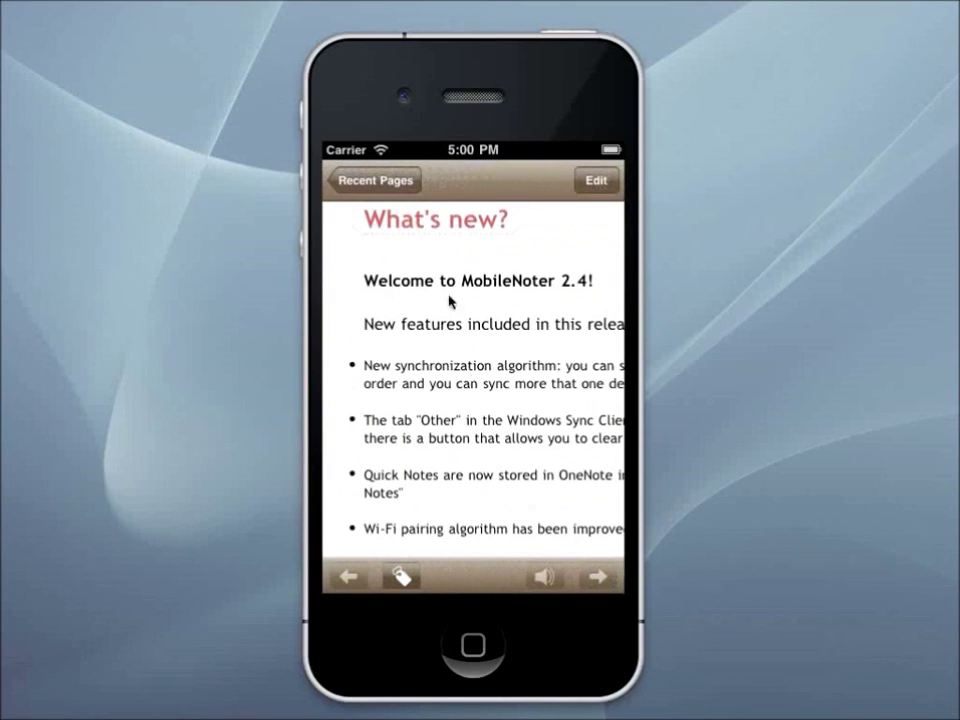
click(390, 180)
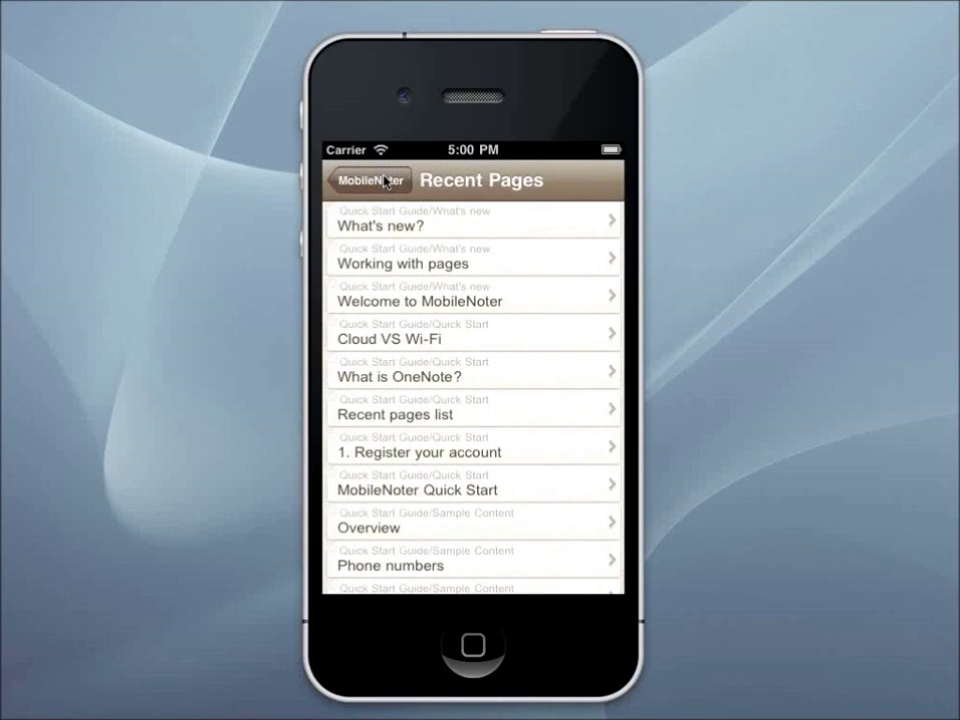
click(385, 180)
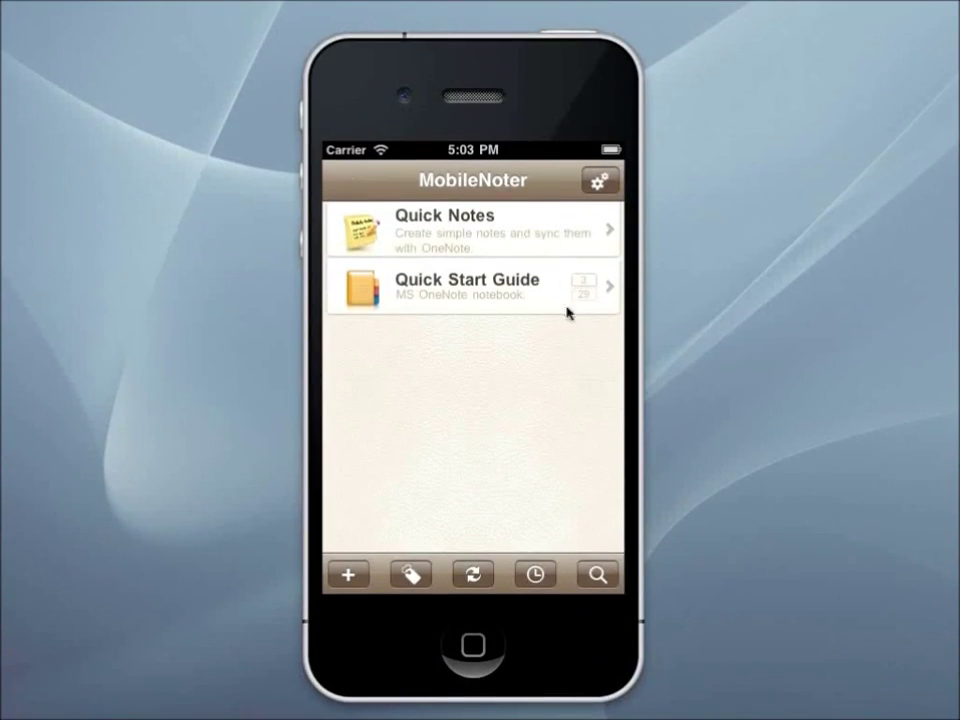
Search the notes for 'text' to list the matching pages
click(600, 574)
click(458, 421)
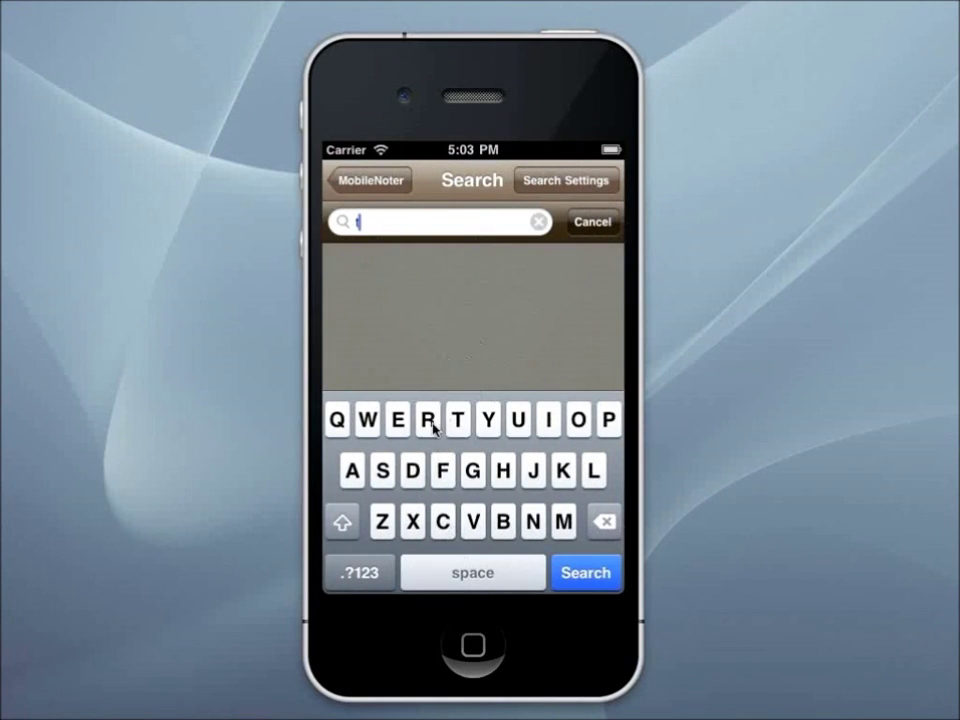
click(400, 421)
click(411, 521)
click(455, 421)
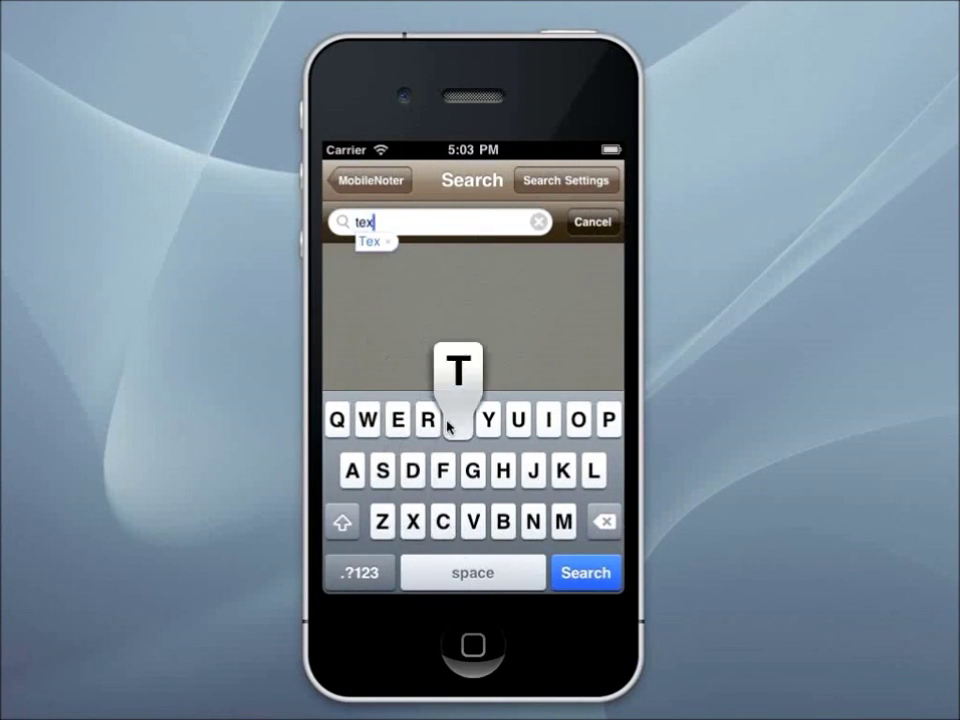
click(597, 586)
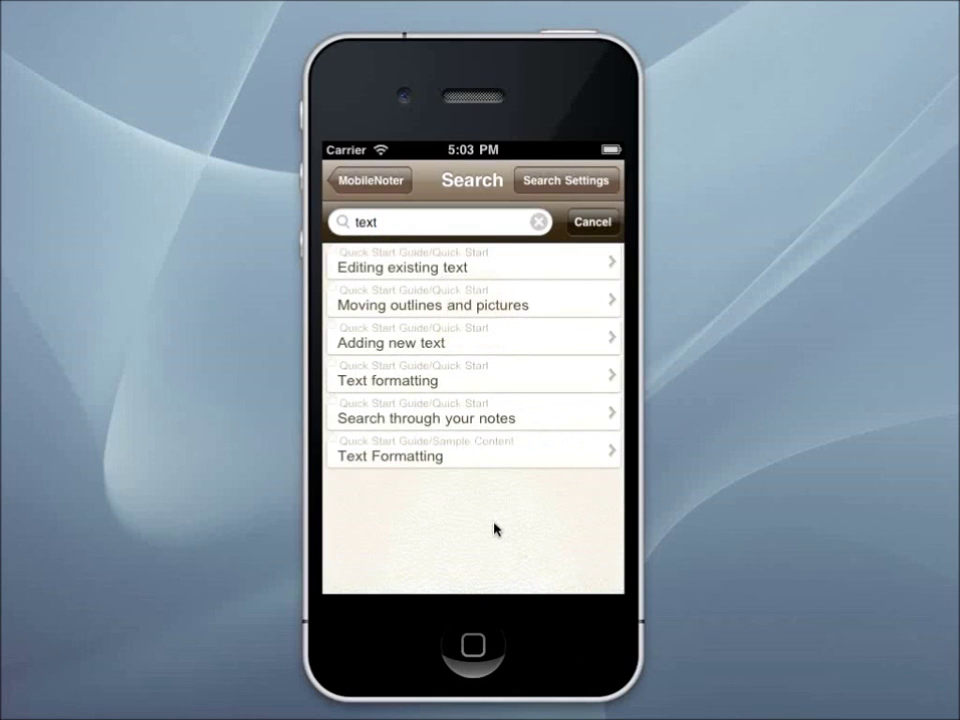